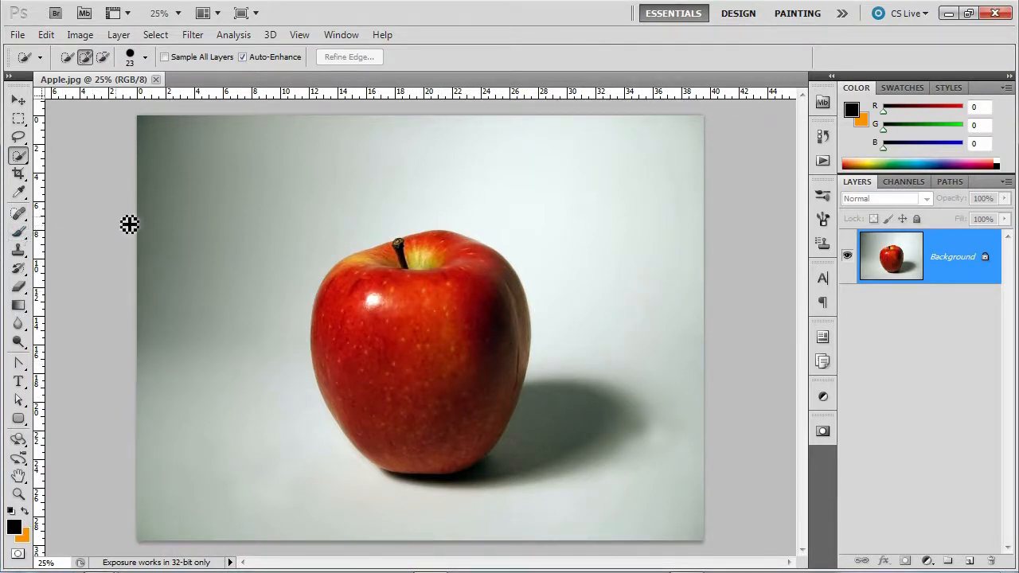
# - Select the Brush tool while the apple photo is open
pyautogui.click(20, 233)
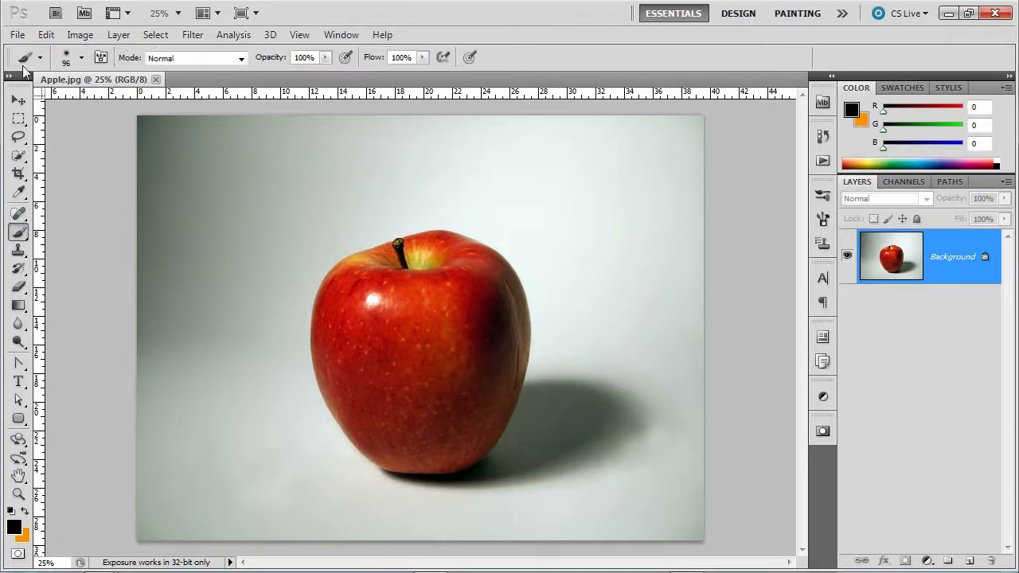
# - Start a new document using the U.S. Paper letter preset
pyautogui.click(17, 35)
pyautogui.click(29, 53)
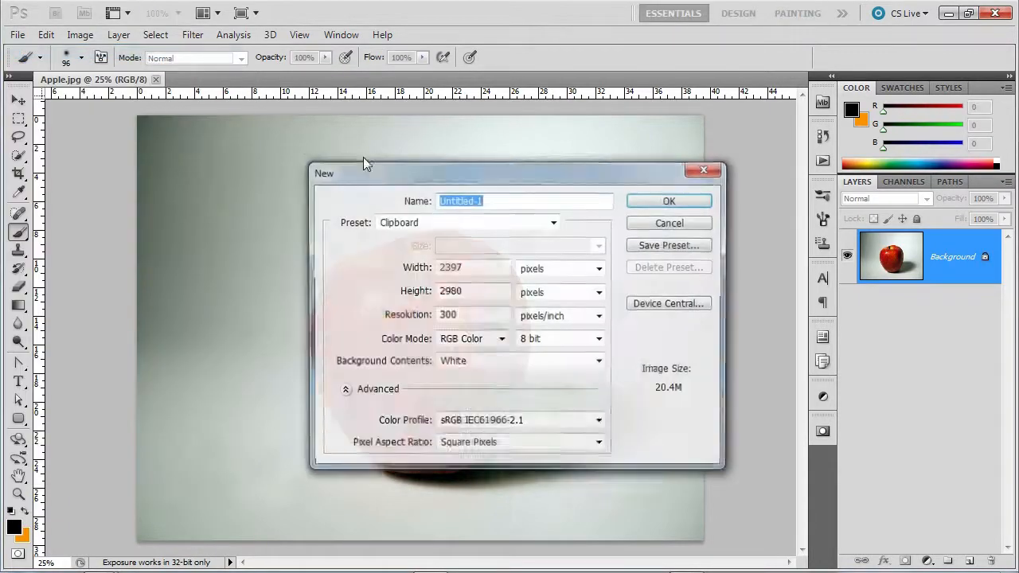
pyautogui.click(477, 221)
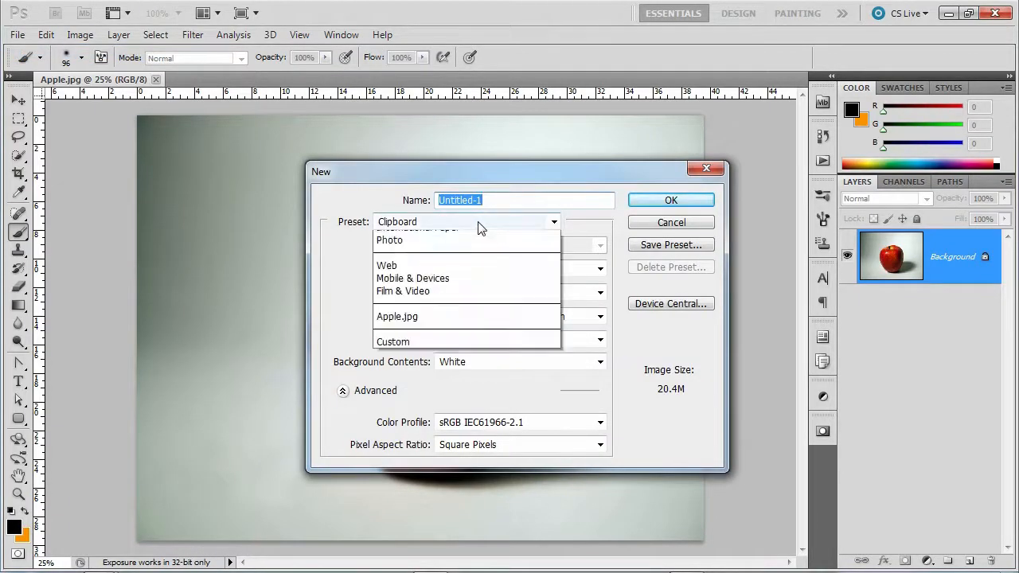
pyautogui.click(462, 270)
# - Make it 11 × 8.5 inches at 300 ppi, named apple_underpainting, and create it
pyautogui.moveTo(471, 268); pyautogui.dragTo(410, 268)
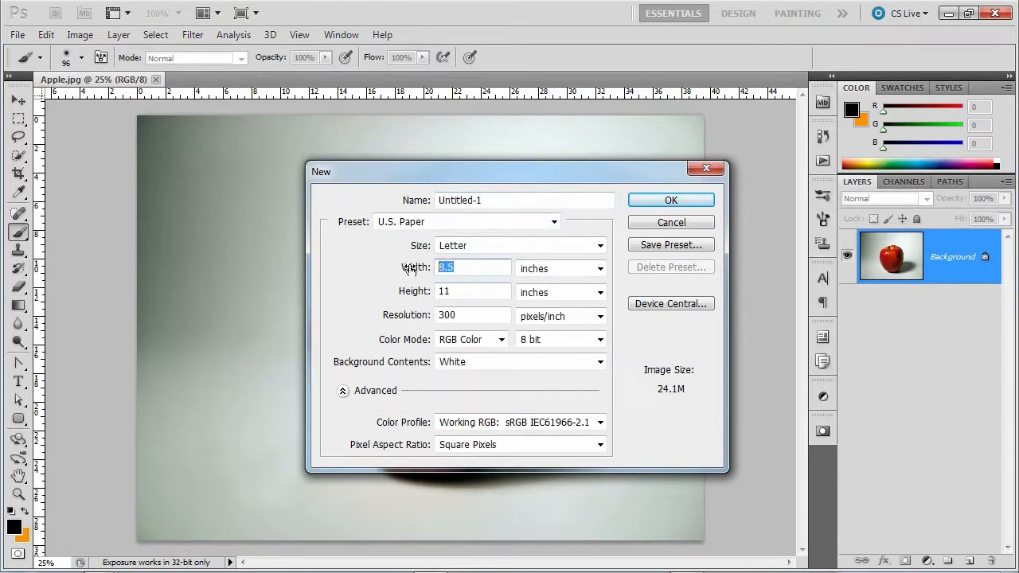
pyautogui.write('11')
pyautogui.moveTo(466, 291); pyautogui.dragTo(430, 294)
pyautogui.write('8.5')
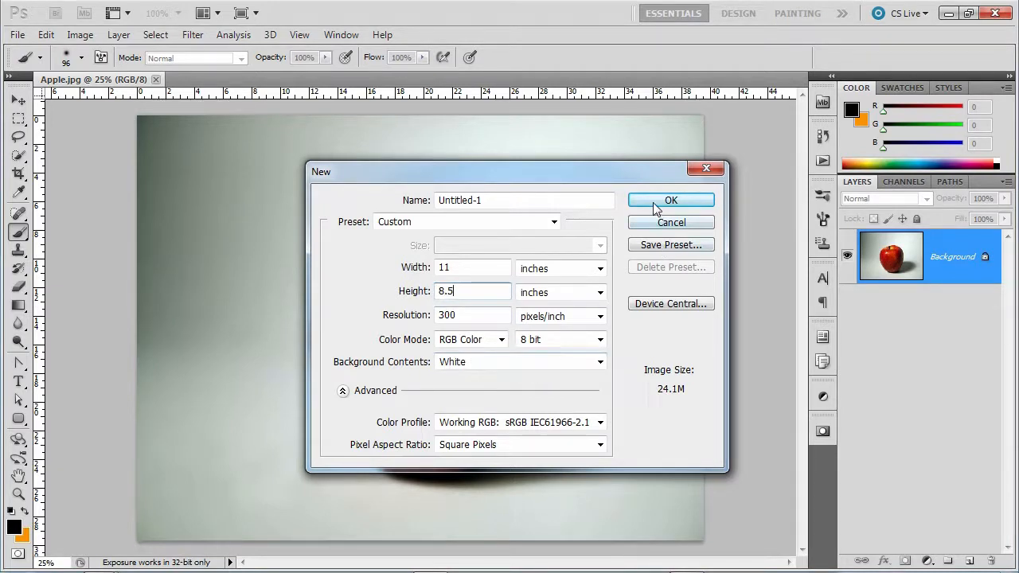
pyautogui.moveTo(504, 201); pyautogui.dragTo(430, 200)
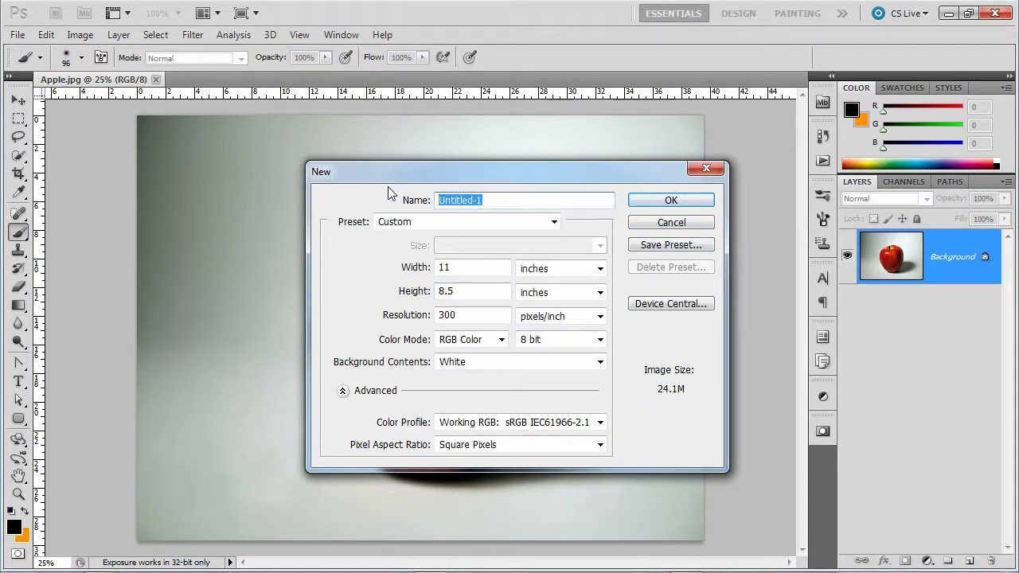
pyautogui.write('apple_underpainting')
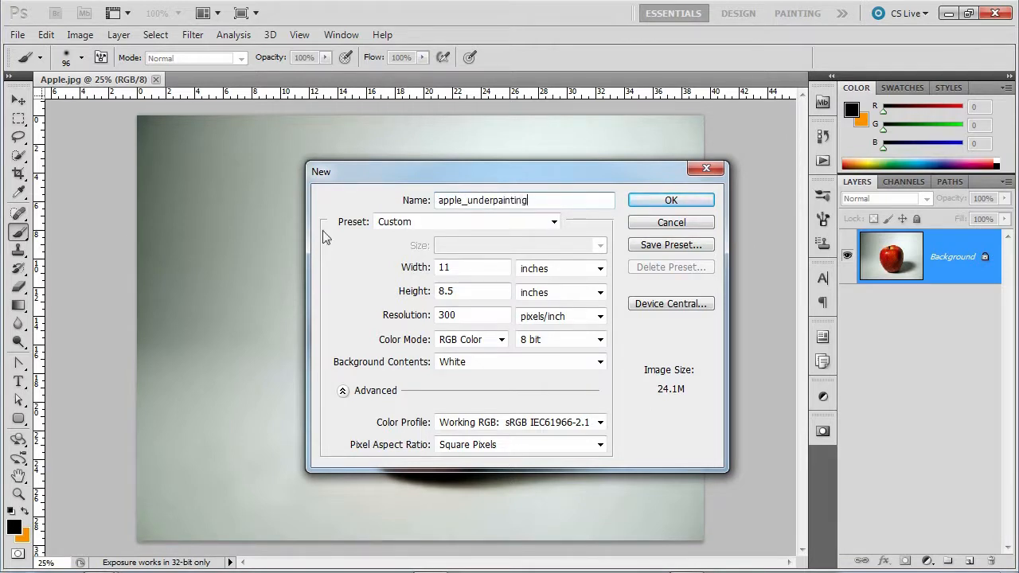
pyautogui.click(671, 200)
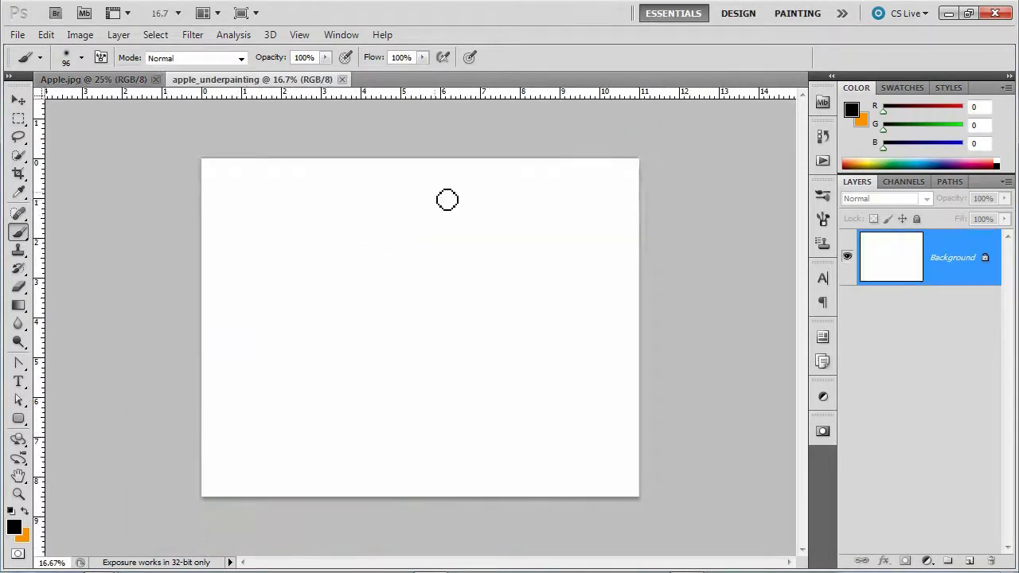
# - Switch to Apple.jpg, check the blank apple_underpainting canvas, and return to Apple.jpg
pyautogui.click(96, 79)
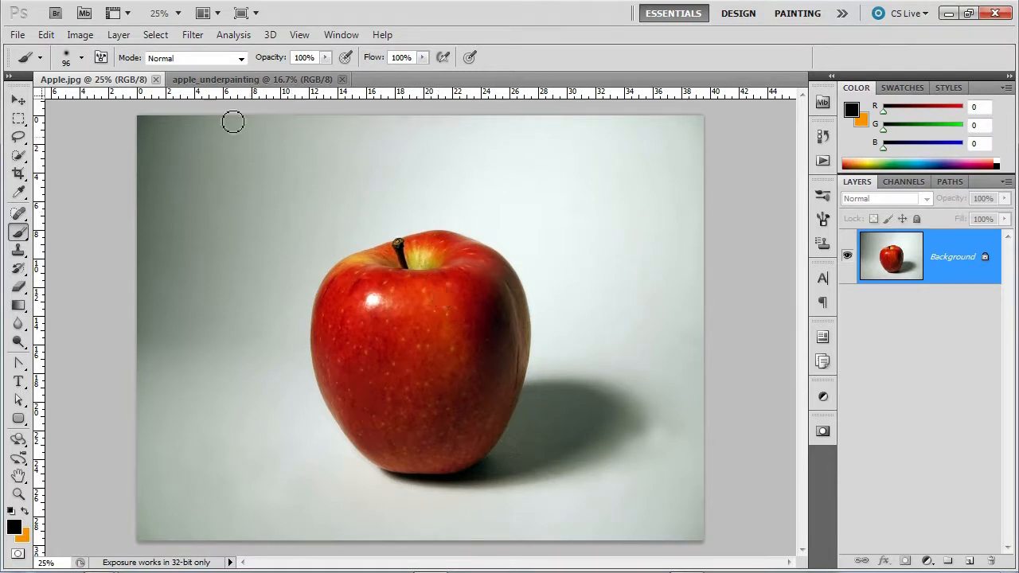
pyautogui.click(217, 80)
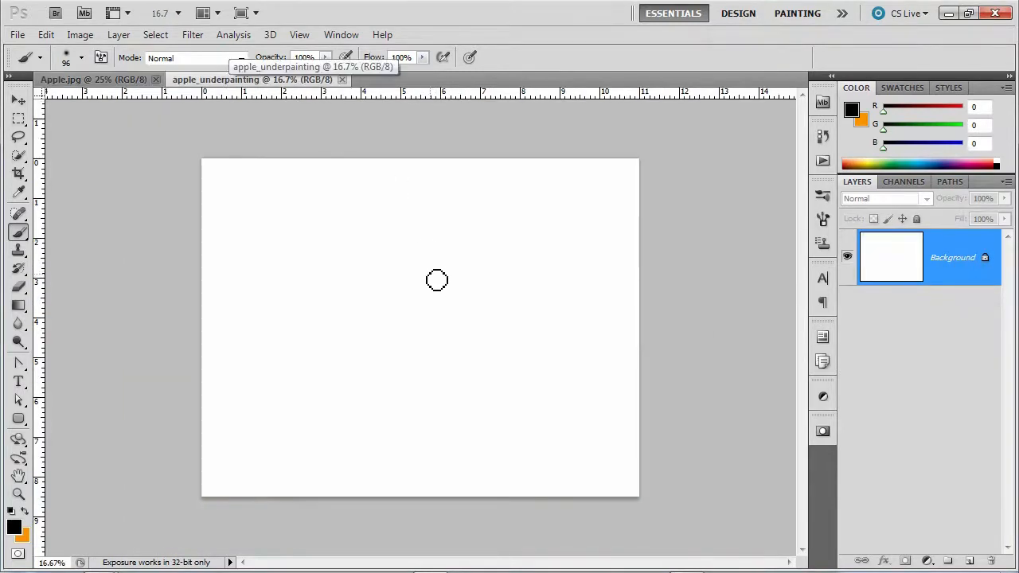
pyautogui.click(96, 80)
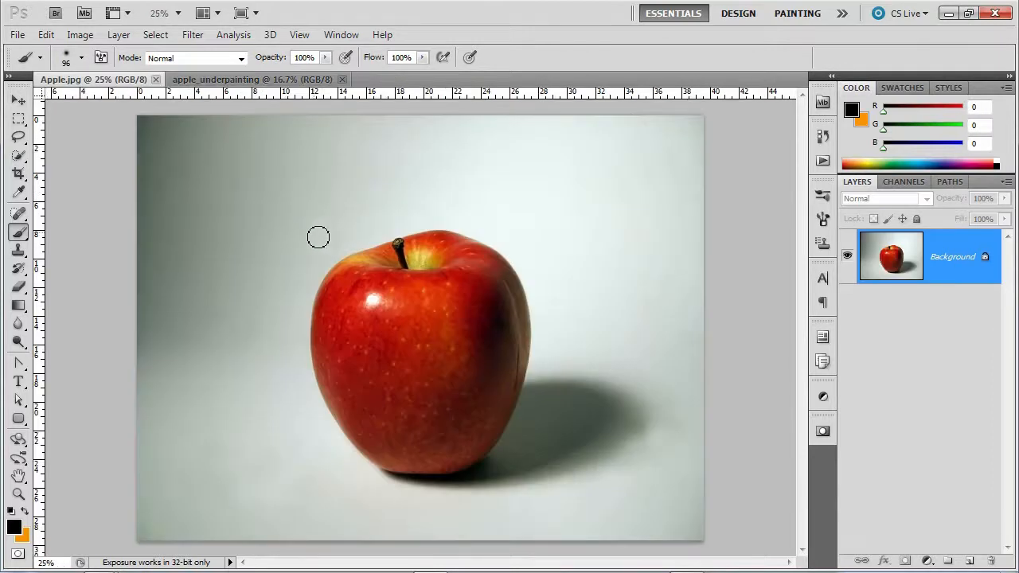
# - Arrange both documents 2-up vertical and narrow the apple photo's pane
pyautogui.click(217, 13)
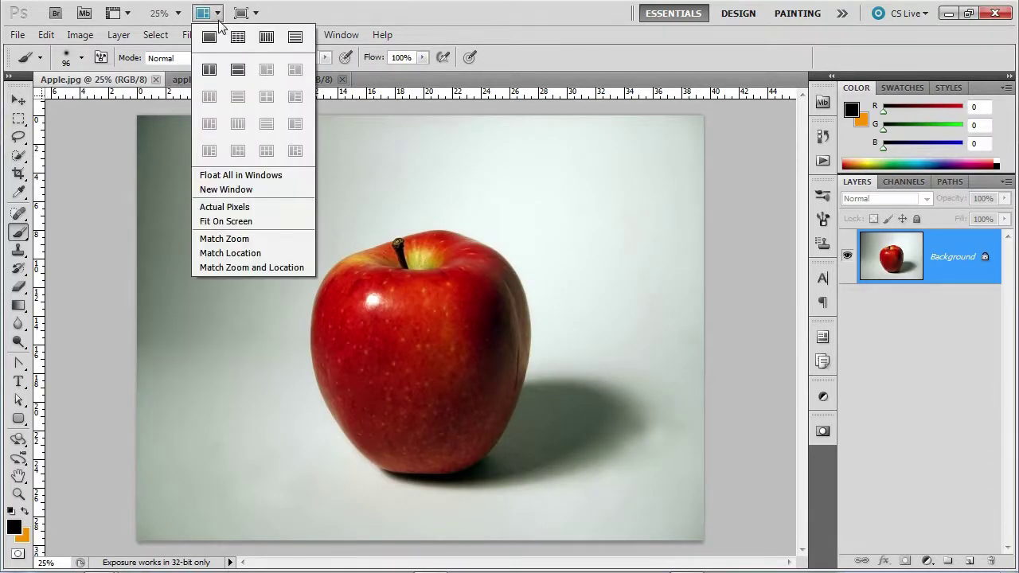
pyautogui.click(209, 70)
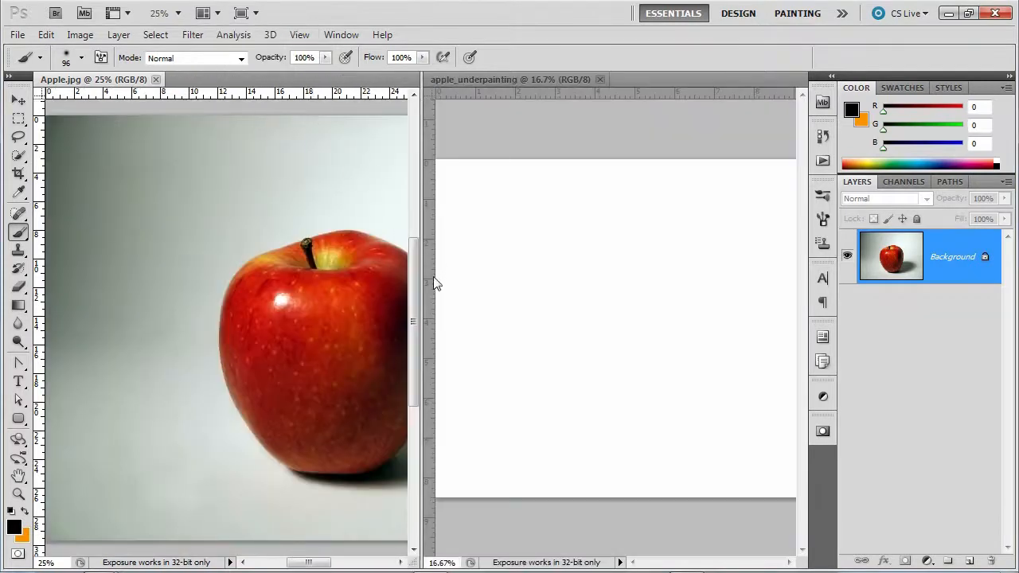
pyautogui.moveTo(410, 564); pyautogui.dragTo(389, 563)
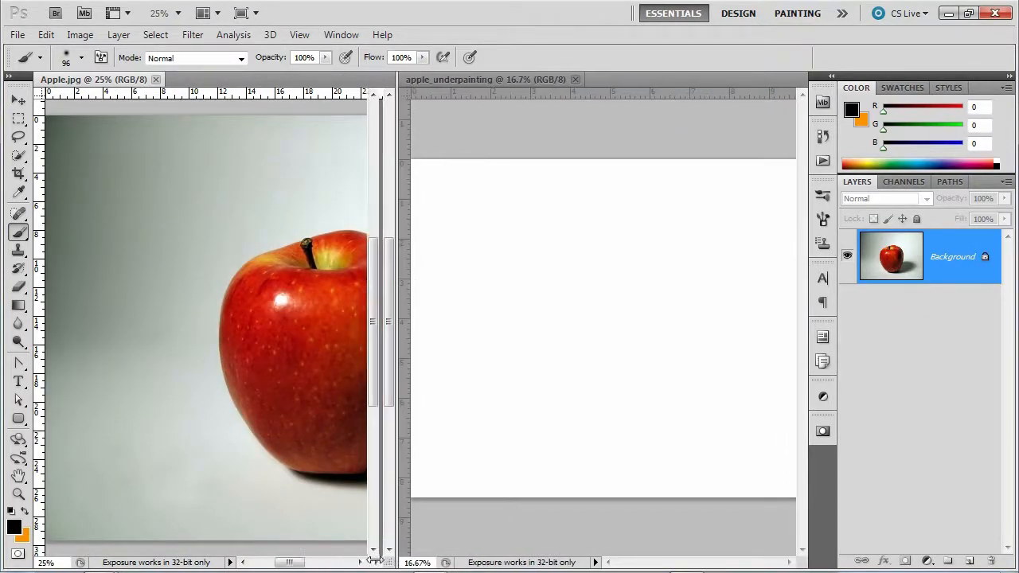
pyautogui.moveTo(388, 563); pyautogui.dragTo(259, 563)
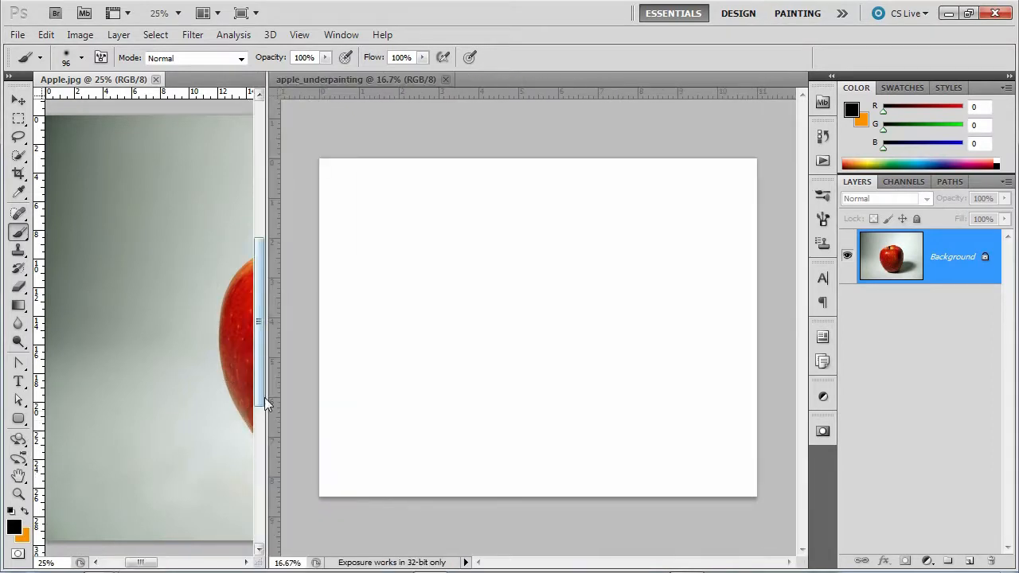
pyautogui.moveTo(264, 397); pyautogui.dragTo(295, 397)
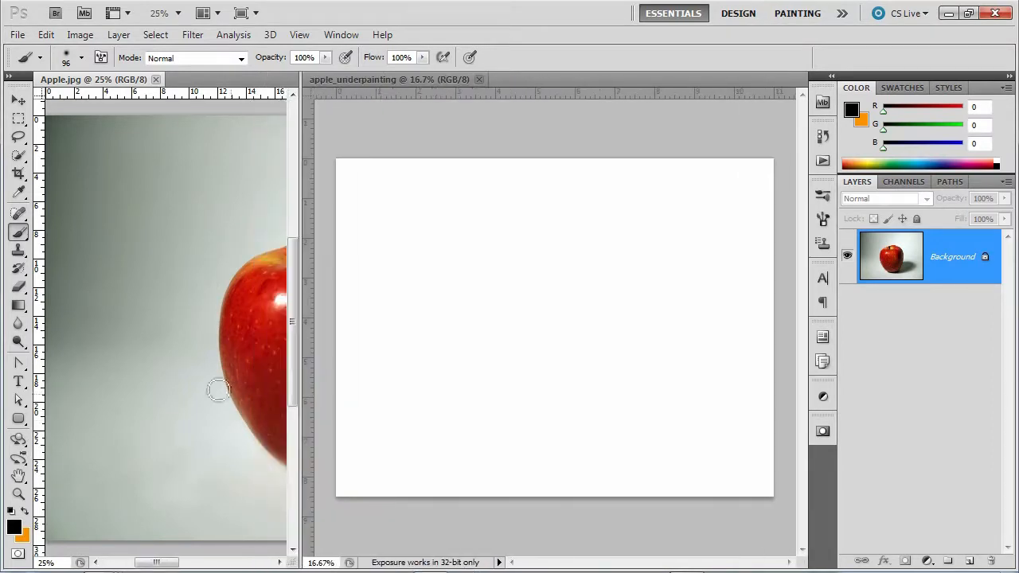
# - Zoom the apple photo to 16.7% so it shows fully, then activate apple_underpainting
pyautogui.press('z')
pyautogui.keyDown('alt'); pyautogui.click(183, 392); pyautogui.keyUp('alt')
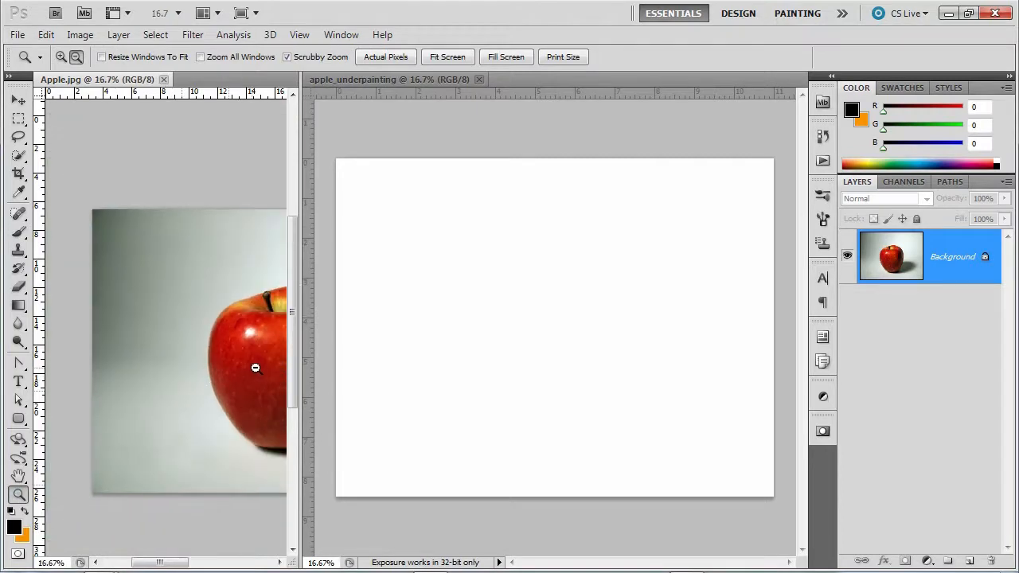
pyautogui.moveTo(183, 392); pyautogui.dragTo(139, 365)
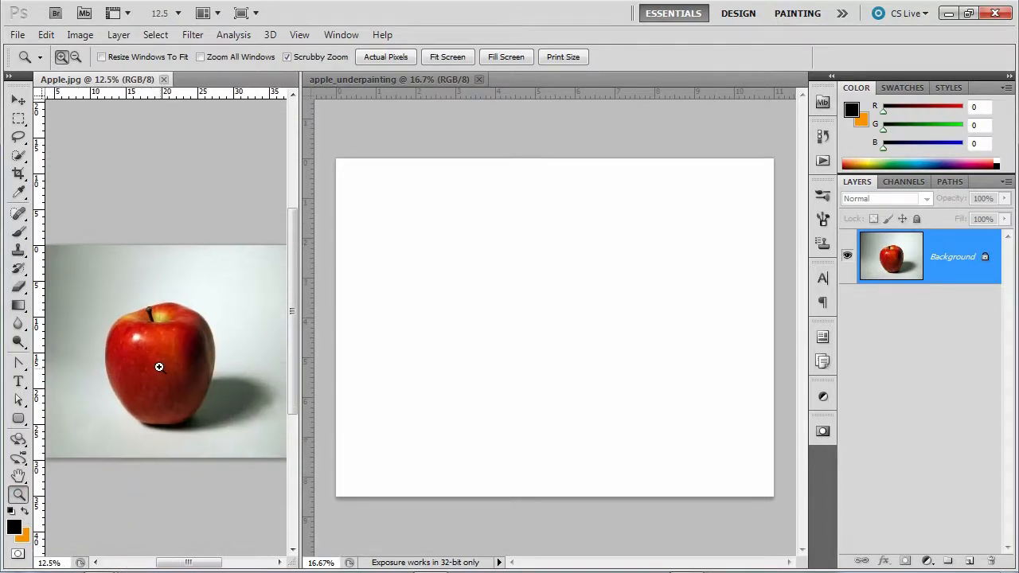
pyautogui.click(159, 368)
pyautogui.keyDown('alt'); pyautogui.click(162, 390); pyautogui.keyUp('alt')
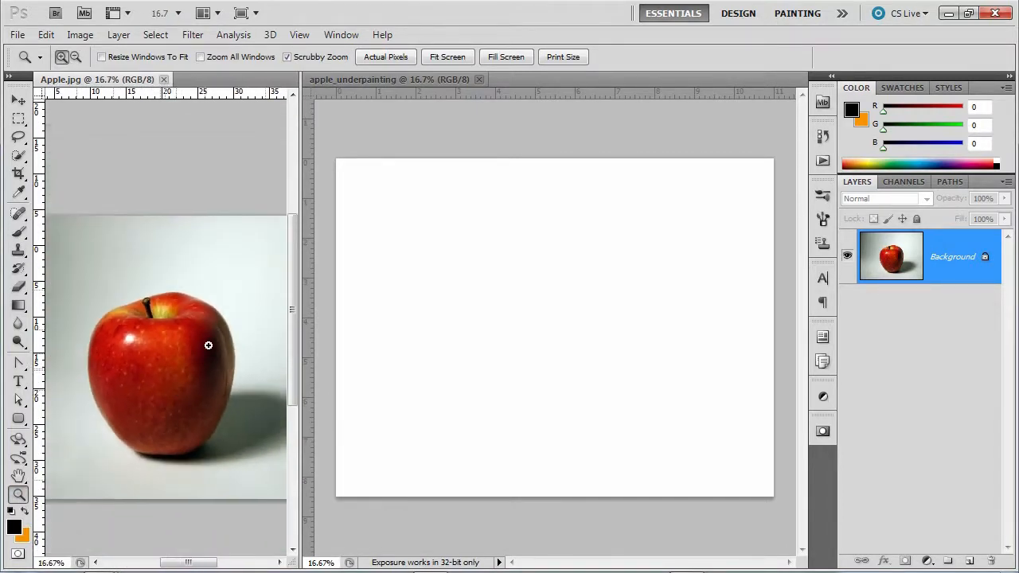
pyautogui.click(364, 79)
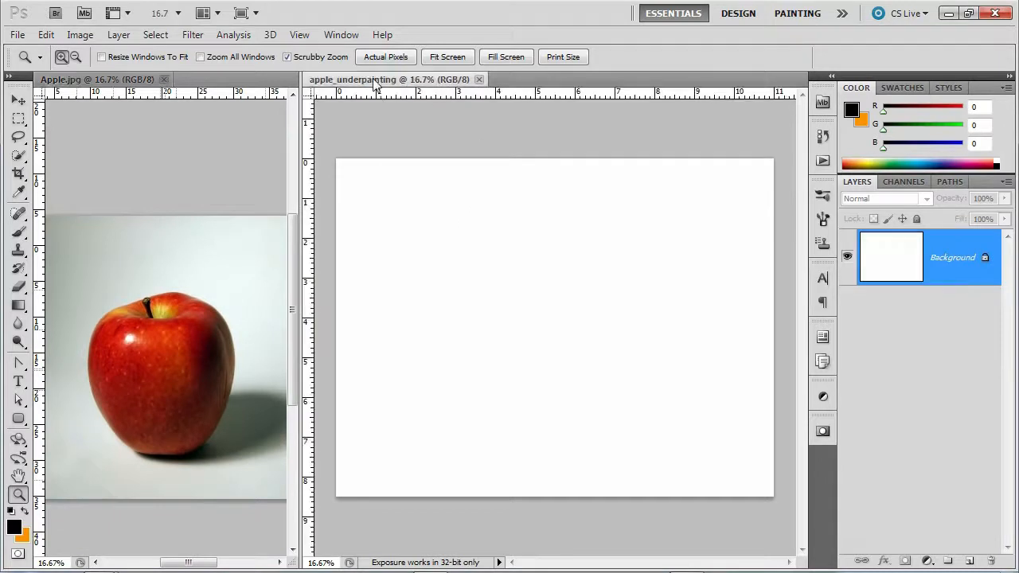
# - Add a new empty layer above Background and name it Underpainting
pyautogui.click(970, 562)
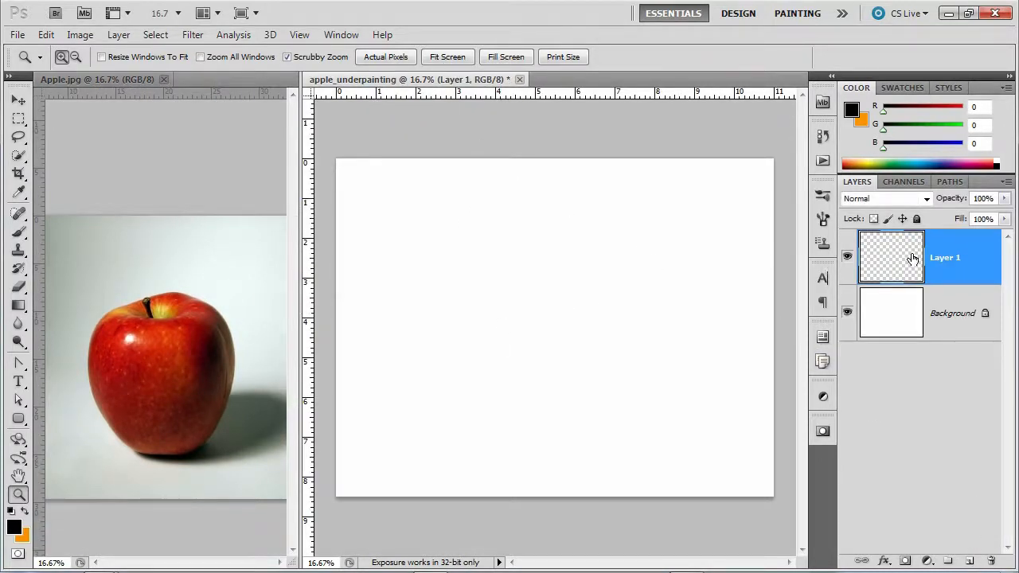
pyautogui.doubleClick(943, 259)
pyautogui.write('Underpa')
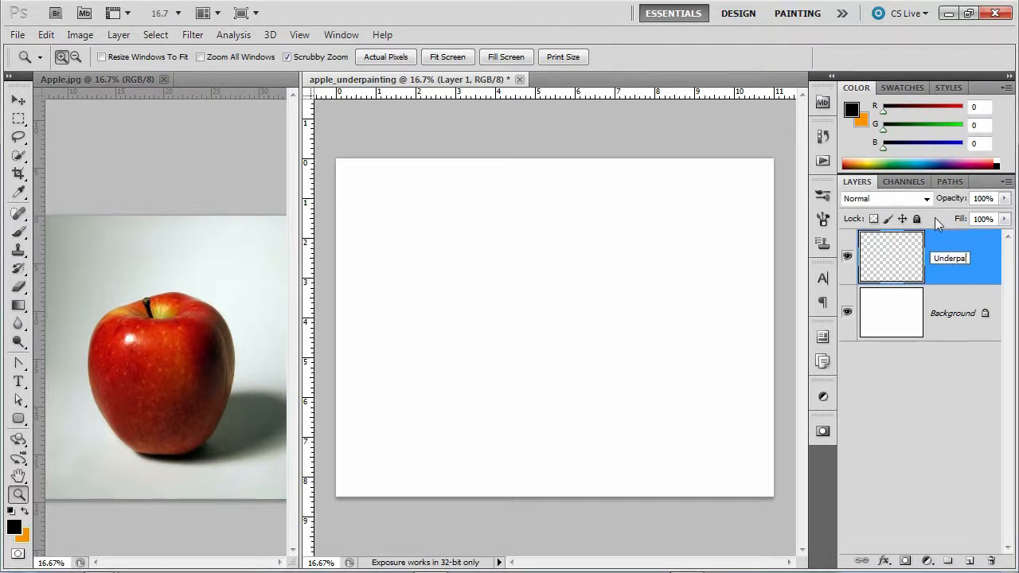
pyautogui.write('inting')
pyautogui.click(946, 326)
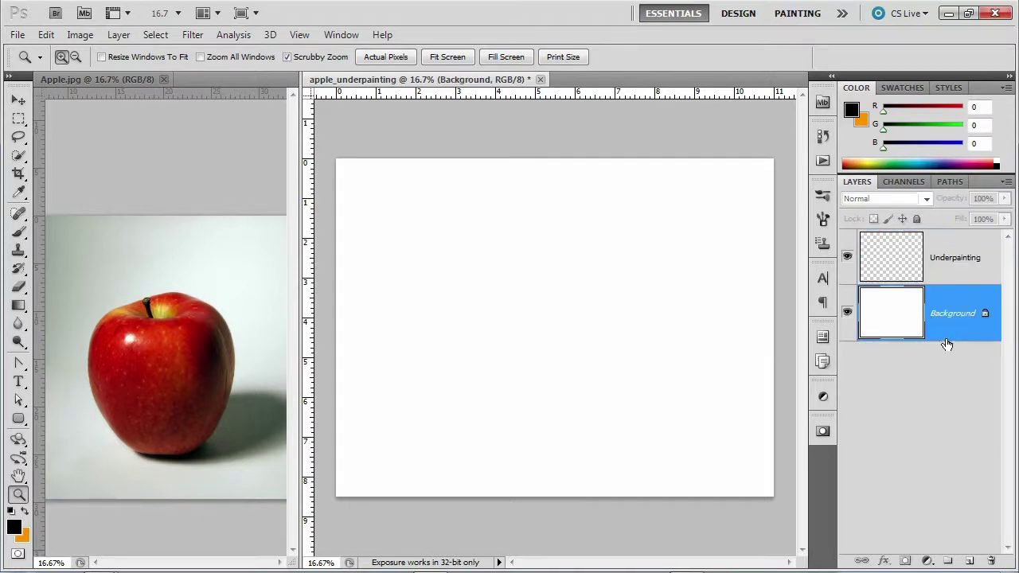
# - Add a second layer named drawing beneath it and select the Brush tool
pyautogui.click(967, 564)
pyautogui.doubleClick(949, 316)
pyautogui.write('drawing')
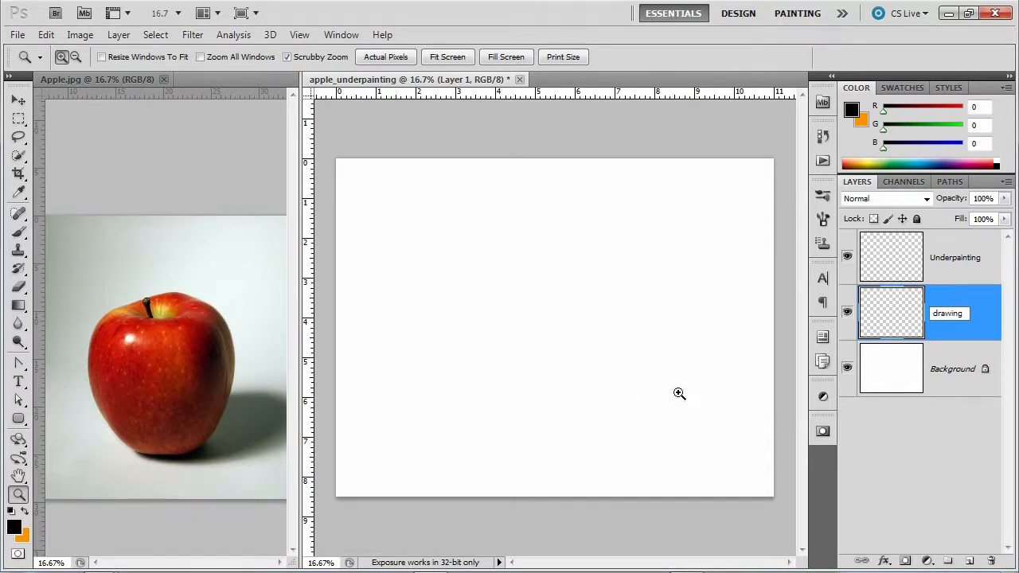
pyautogui.press('Return')
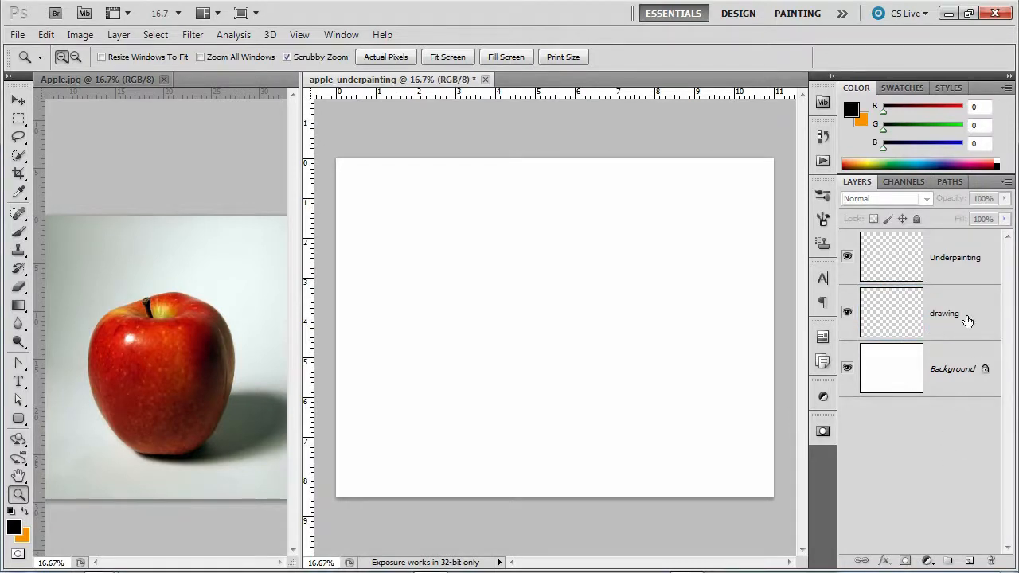
pyautogui.click(948, 325)
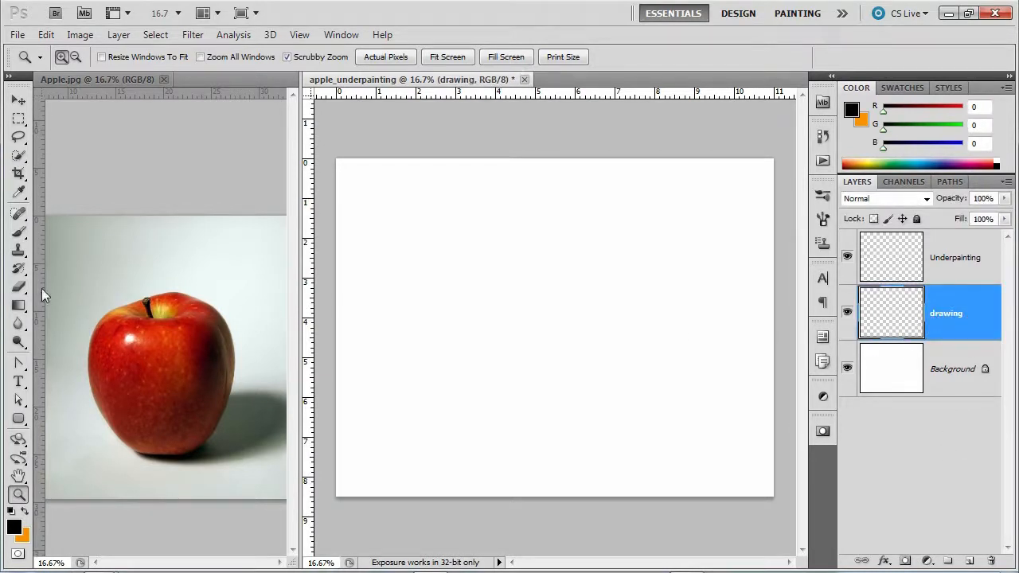
pyautogui.click(20, 236)
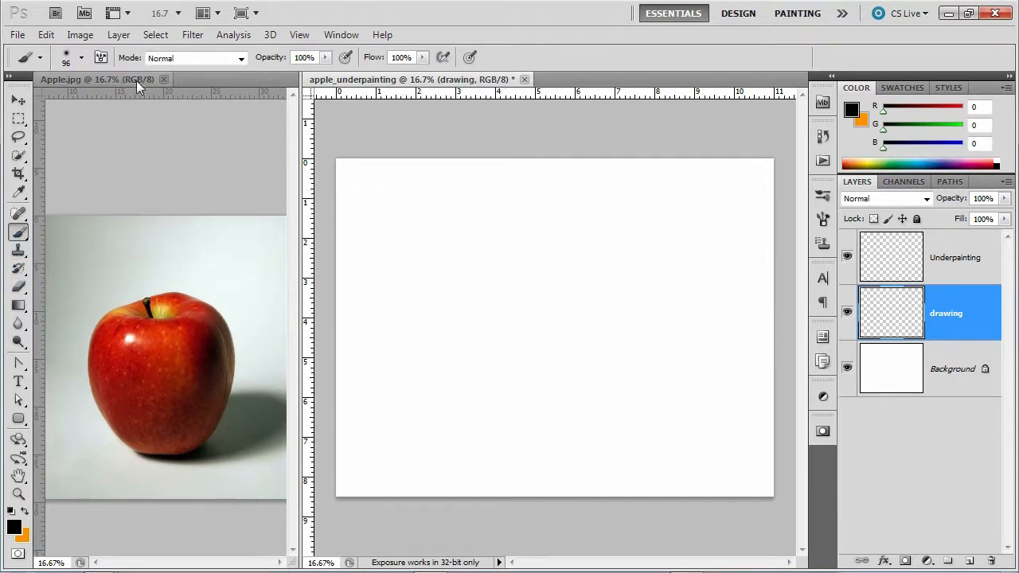
# - Reduce the soft round brush to 33 px and check the detailed Brush panel settings
pyautogui.click(81, 58)
pyautogui.moveTo(64, 101); pyautogui.dragTo(50, 101)
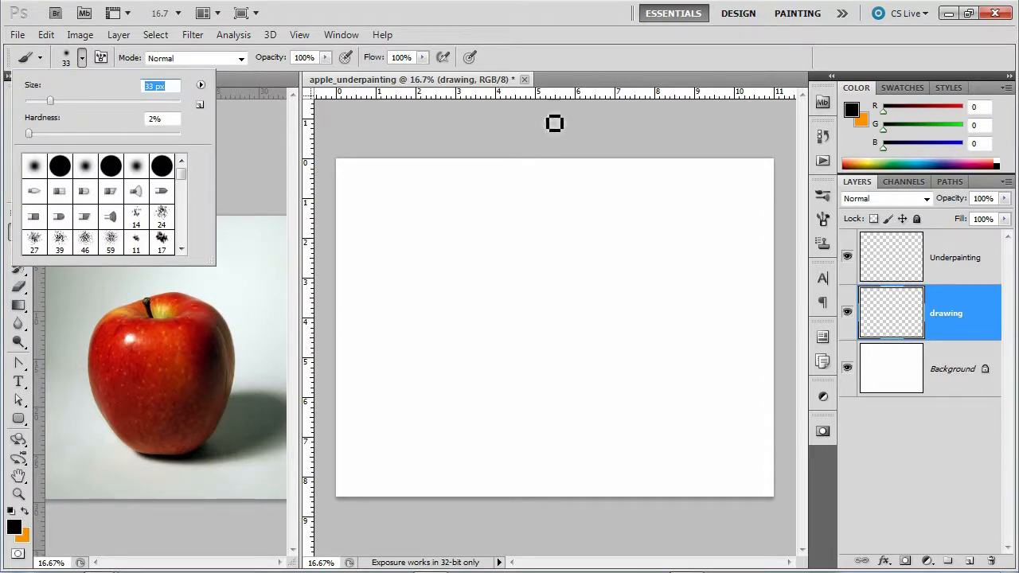
pyautogui.click(583, 55)
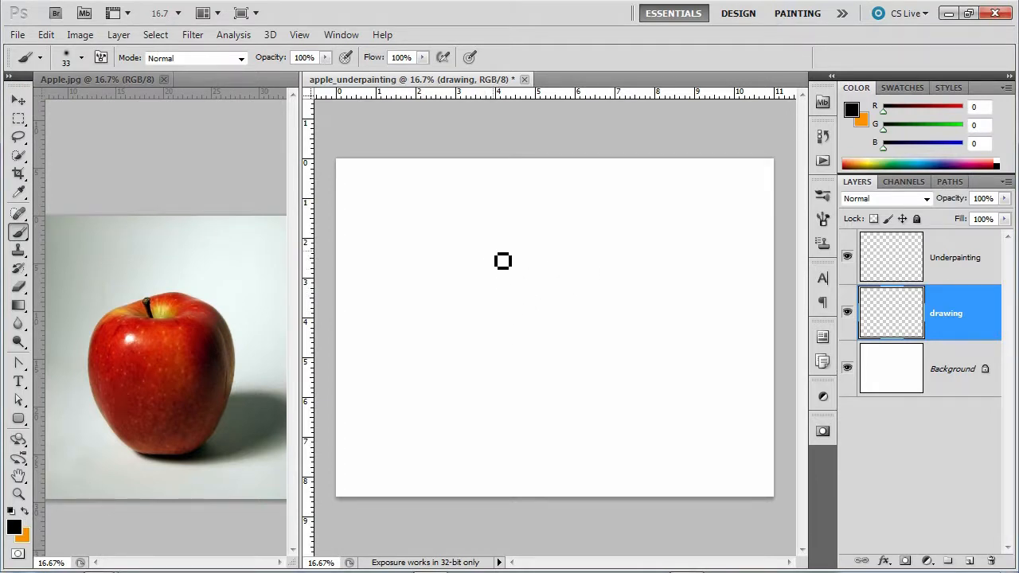
pyautogui.click(824, 222)
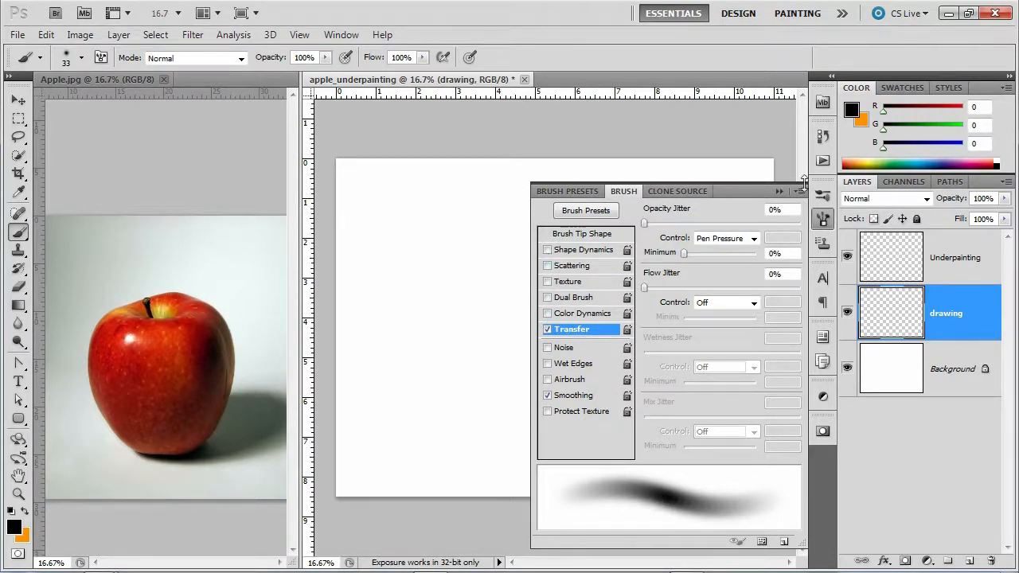
pyautogui.click(781, 192)
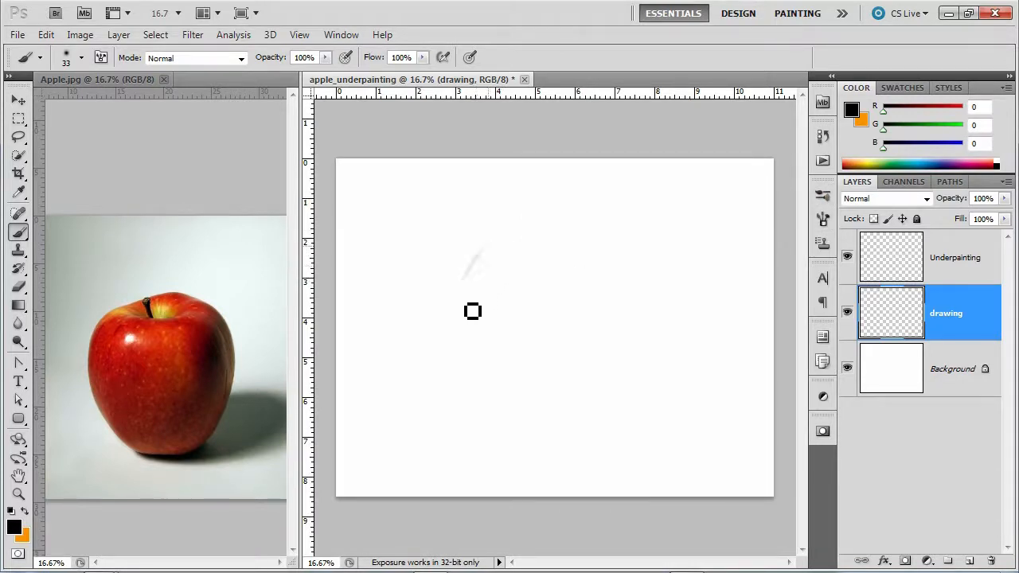
# - Sketch the first loose grey outline around the apple on the drawing layer
pyautogui.moveTo(494, 251); pyautogui.dragTo(466, 322)
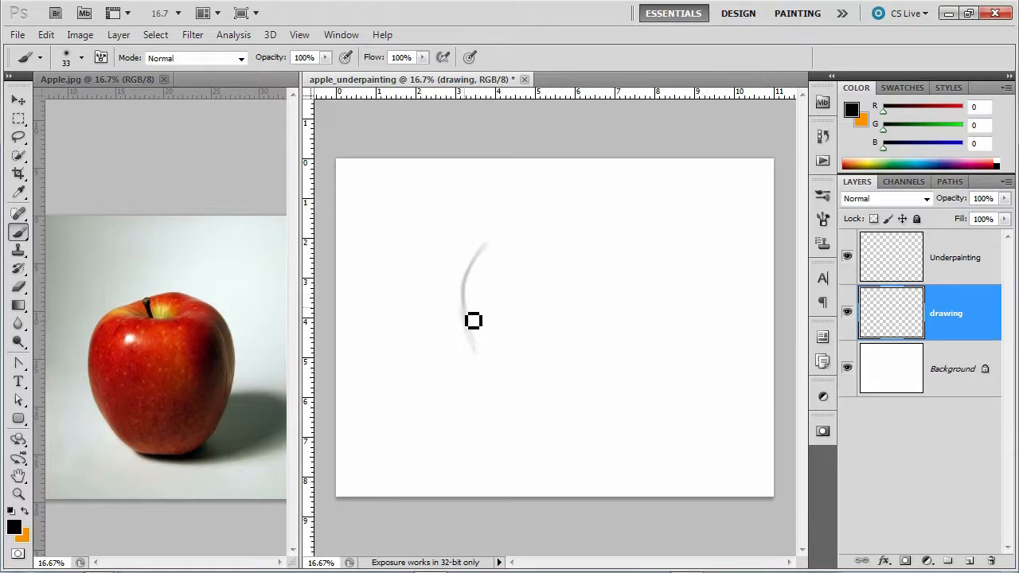
pyautogui.moveTo(470, 271); pyautogui.dragTo(501, 398)
pyautogui.moveTo(474, 339); pyautogui.dragTo(505, 418)
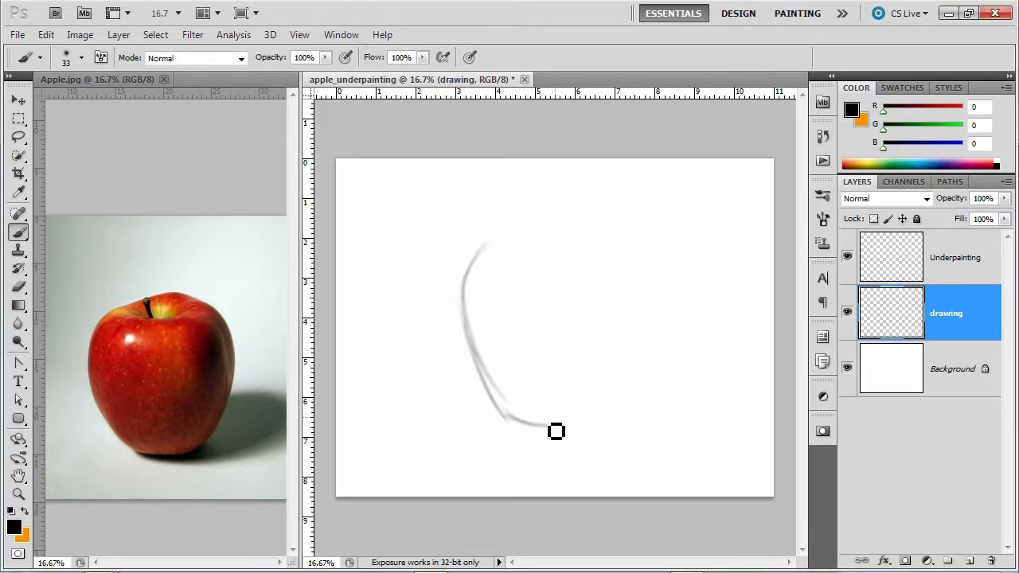
pyautogui.moveTo(510, 418)
pyautogui.mouseDown()
pyautogui.moveTo(561, 430)
pyautogui.moveTo(641, 342)
pyautogui.mouseUp()
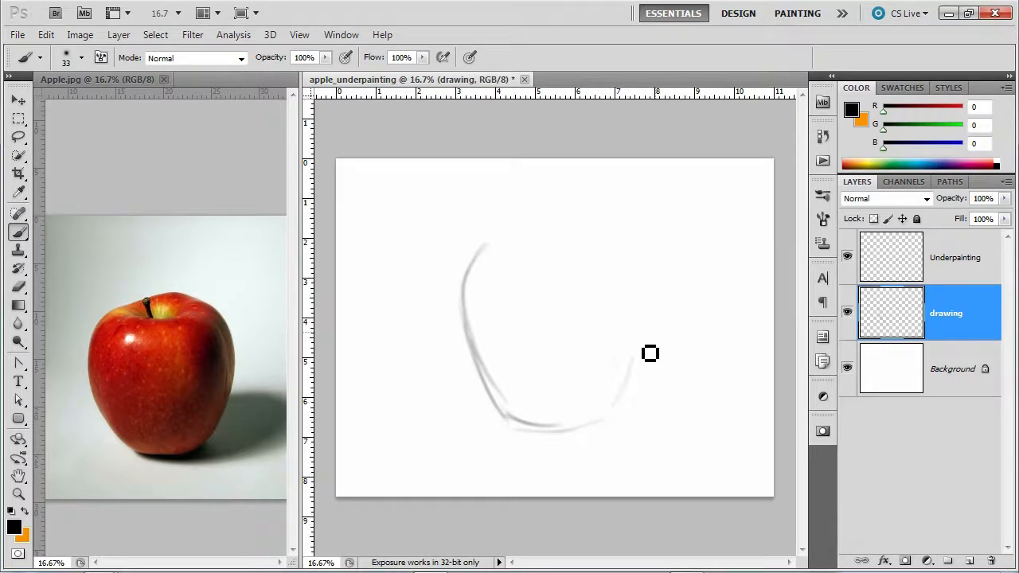
pyautogui.moveTo(625, 414); pyautogui.dragTo(652, 327)
pyautogui.moveTo(637, 374)
pyautogui.mouseDown()
pyautogui.moveTo(649, 323)
pyautogui.moveTo(643, 279)
pyautogui.mouseUp()
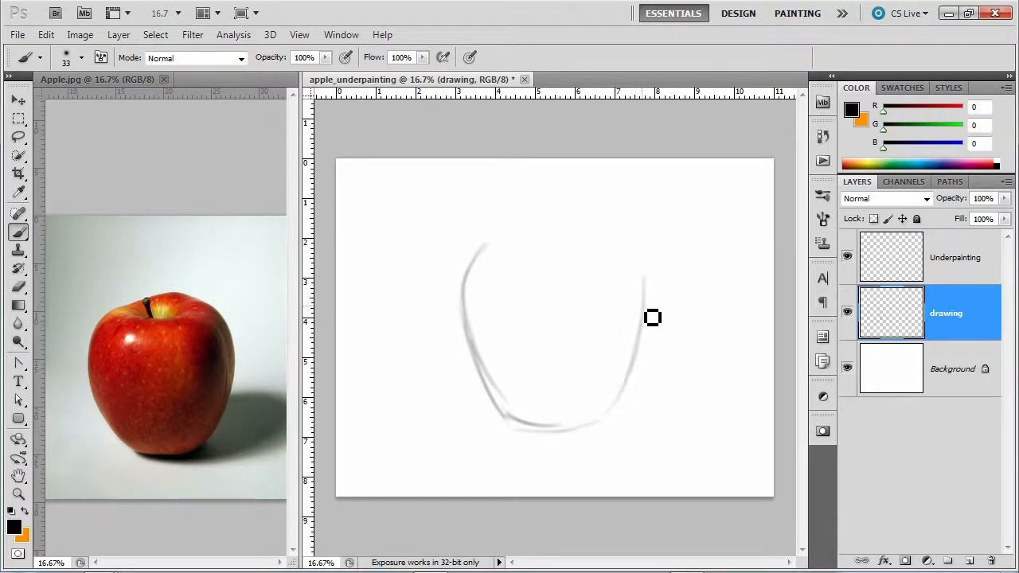
pyautogui.moveTo(647, 318); pyautogui.dragTo(649, 255)
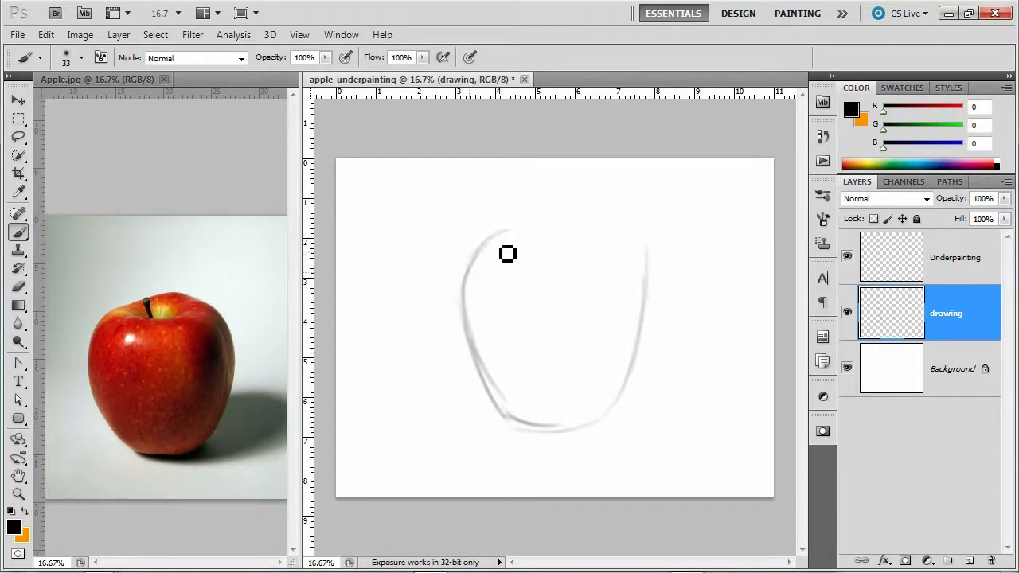
pyautogui.moveTo(471, 275)
pyautogui.mouseDown()
pyautogui.moveTo(494, 239)
pyautogui.moveTo(558, 215)
pyautogui.moveTo(606, 215)
pyautogui.moveTo(642, 239)
pyautogui.moveTo(653, 318)
pyautogui.mouseUp()
# - Darken and thicken the outline's sides, bottom and top with more strokes
pyautogui.moveTo(651, 271); pyautogui.dragTo(649, 374)
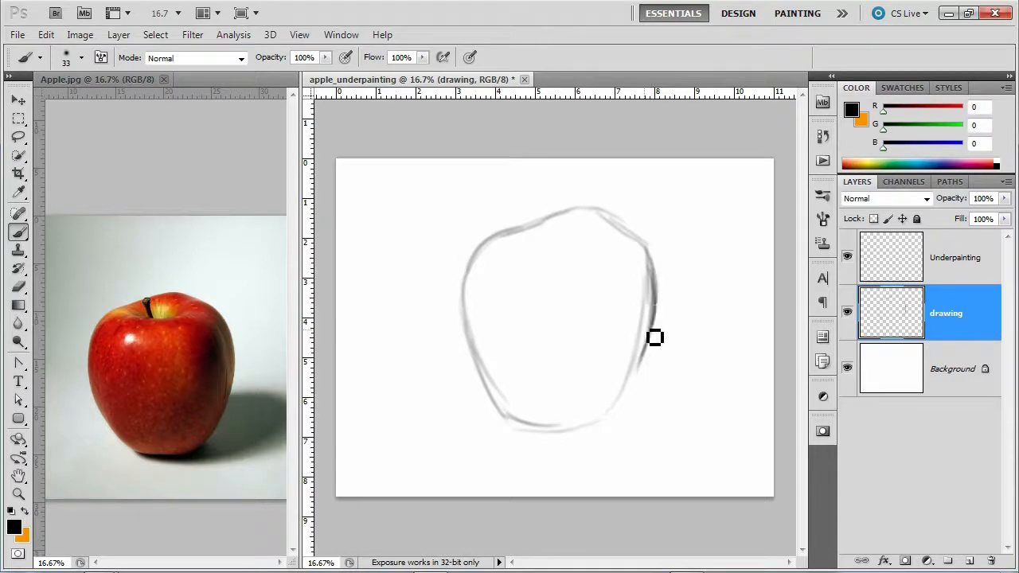
pyautogui.moveTo(654, 318)
pyautogui.mouseDown()
pyautogui.moveTo(629, 418)
pyautogui.moveTo(609, 434)
pyautogui.moveTo(557, 440)
pyautogui.moveTo(585, 434)
pyautogui.mouseUp()
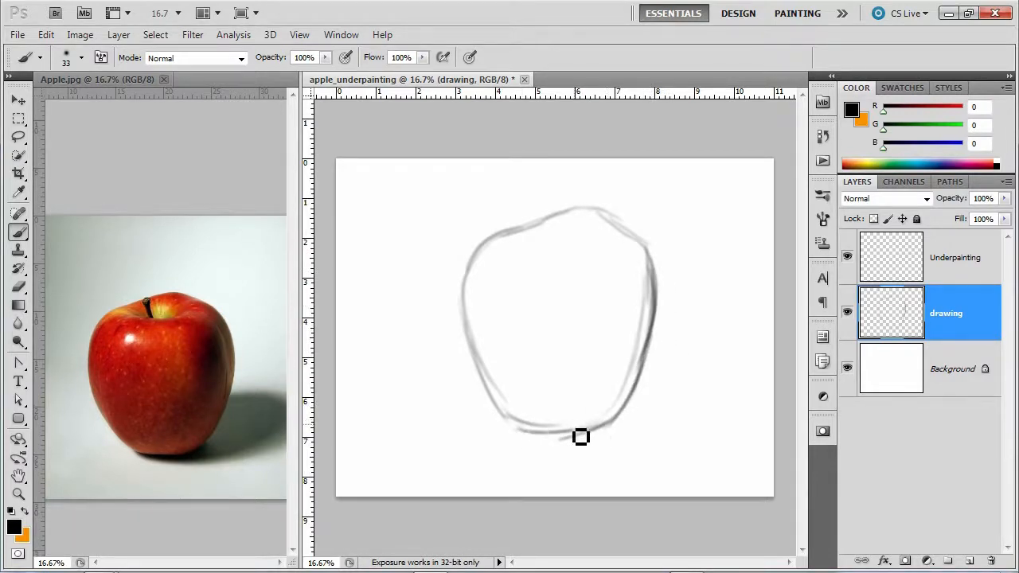
pyautogui.moveTo(498, 418); pyautogui.dragTo(597, 426)
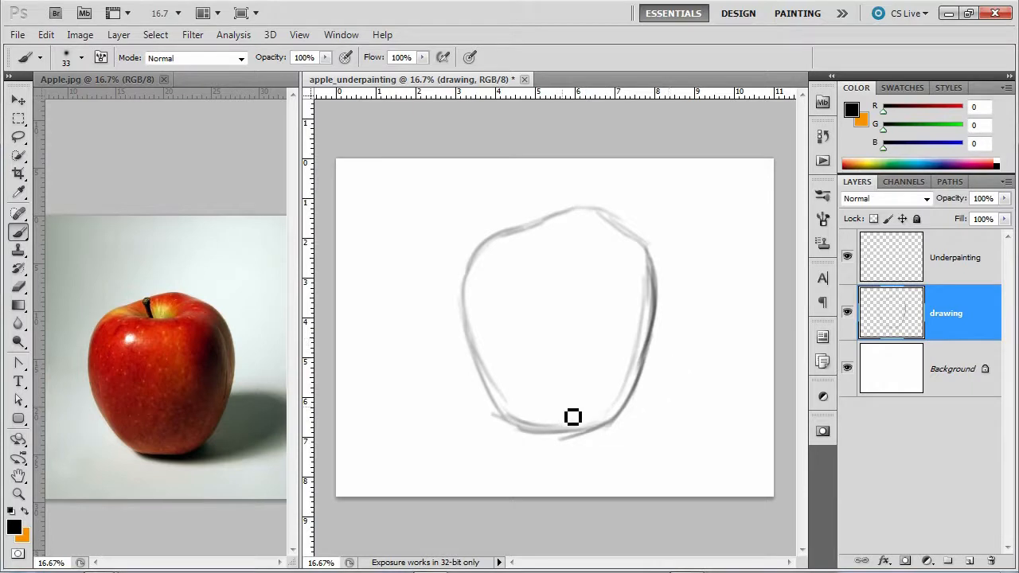
pyautogui.moveTo(572, 423)
pyautogui.mouseDown()
pyautogui.moveTo(497, 410)
pyautogui.moveTo(510, 423)
pyautogui.mouseUp()
pyautogui.moveTo(473, 331)
pyautogui.mouseDown()
pyautogui.moveTo(502, 410)
pyautogui.moveTo(490, 386)
pyautogui.mouseUp()
pyautogui.moveTo(468, 302); pyautogui.dragTo(482, 378)
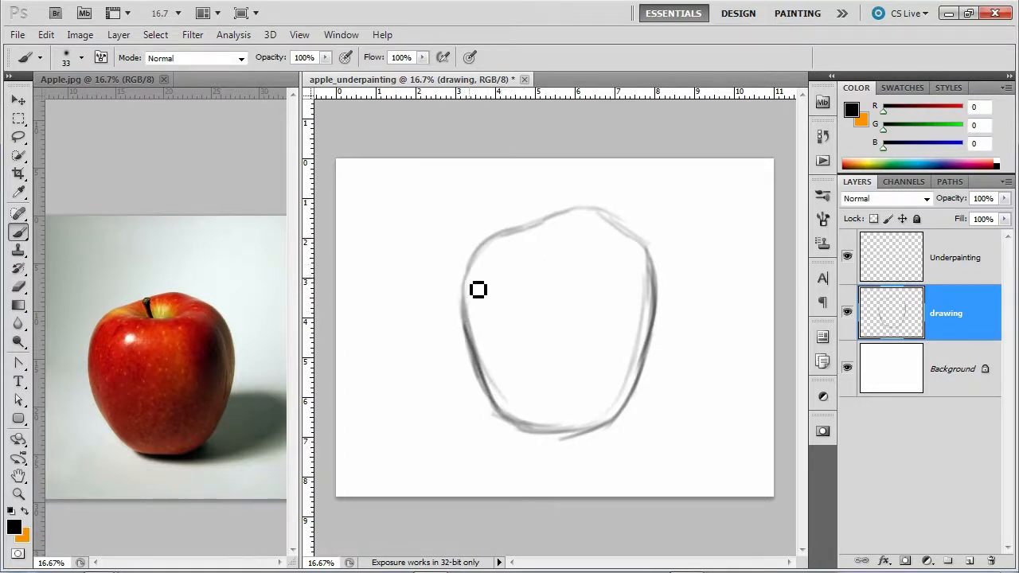
pyautogui.moveTo(474, 263); pyautogui.dragTo(533, 253)
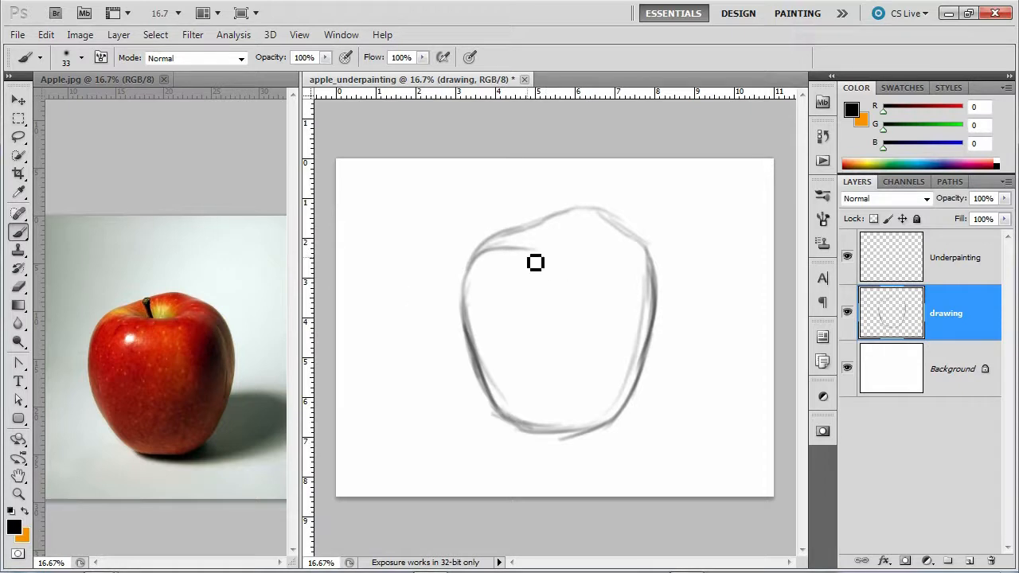
pyautogui.moveTo(506, 256); pyautogui.dragTo(645, 253)
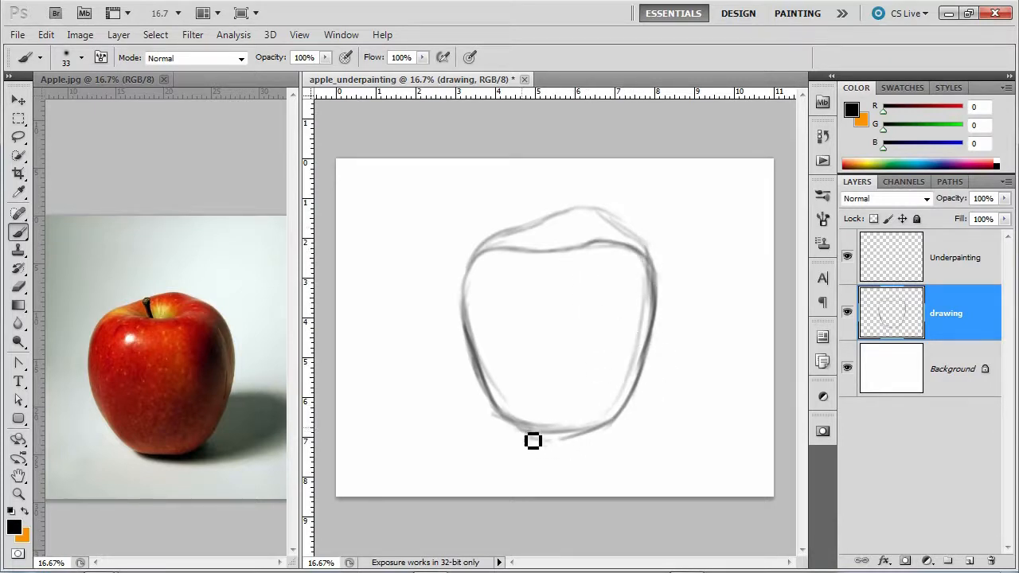
# - Sketch the cast-shadow shape to the apple's right and start Free Transform
pyautogui.moveTo(522, 432); pyautogui.dragTo(673, 415)
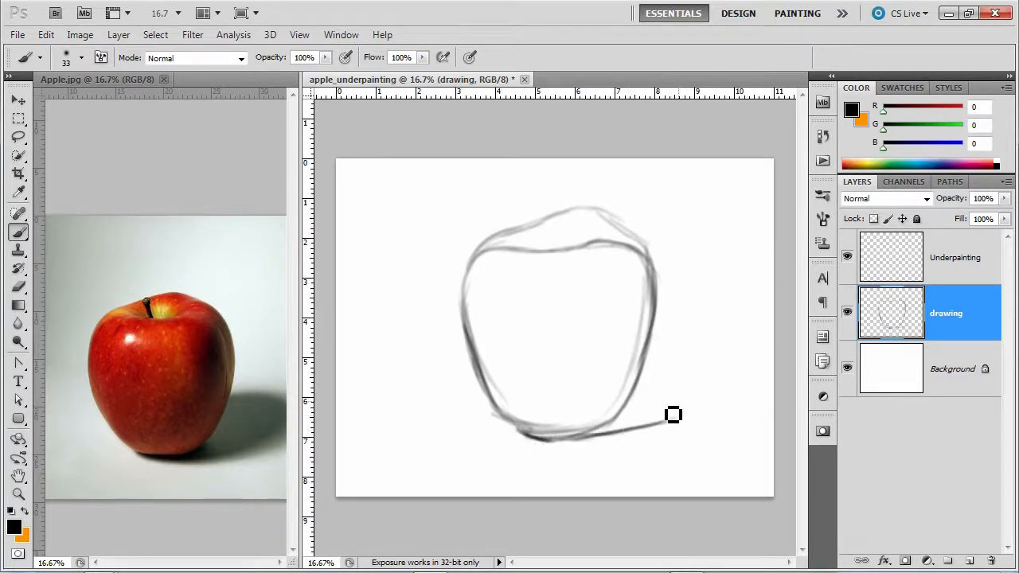
pyautogui.moveTo(579, 448); pyautogui.dragTo(708, 408)
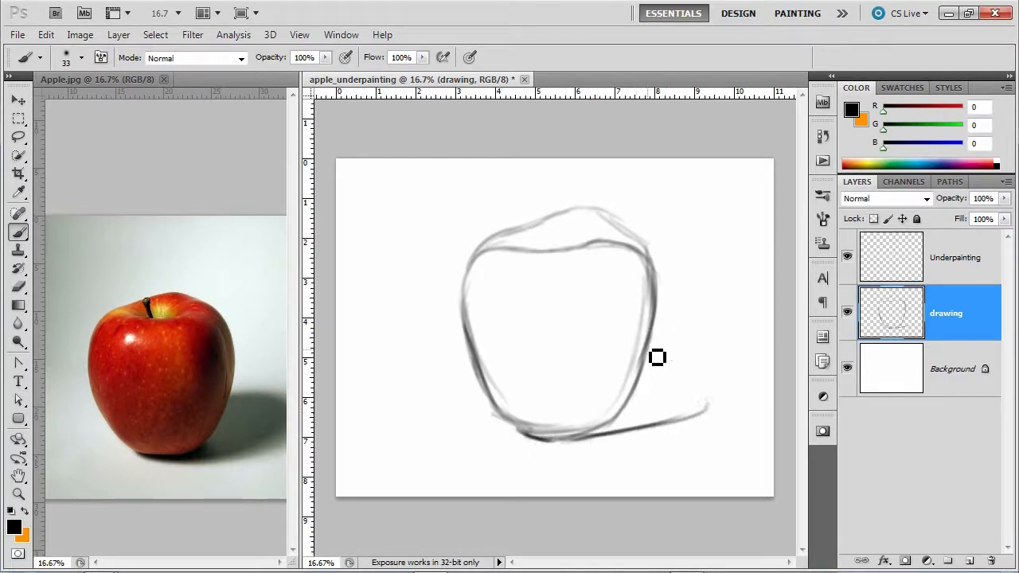
pyautogui.moveTo(649, 350)
pyautogui.mouseDown()
pyautogui.moveTo(737, 346)
pyautogui.moveTo(653, 422)
pyautogui.mouseUp()
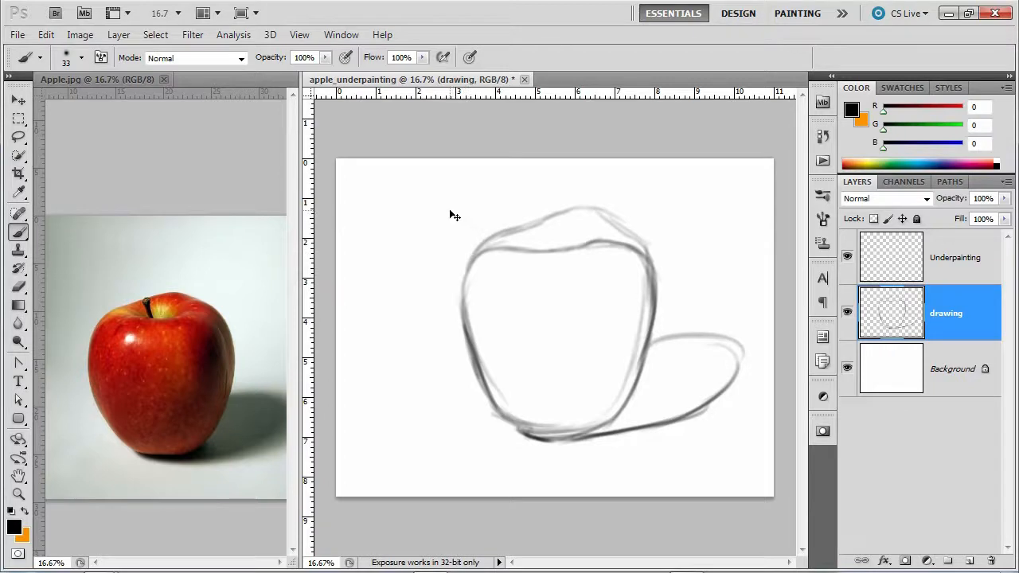
pyautogui.hotkey('ctrl', 't')
# - Scale the sketch down to about 80%, apply it, and select the Underpainting layer
pyautogui.moveTo(748, 203); pyautogui.dragTo(685, 251)
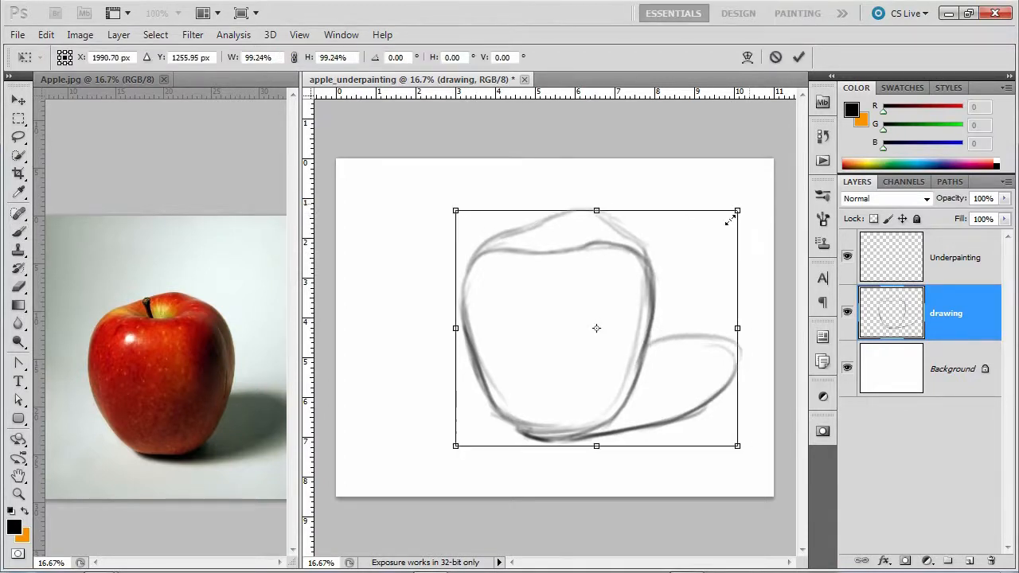
pyautogui.press('Return')
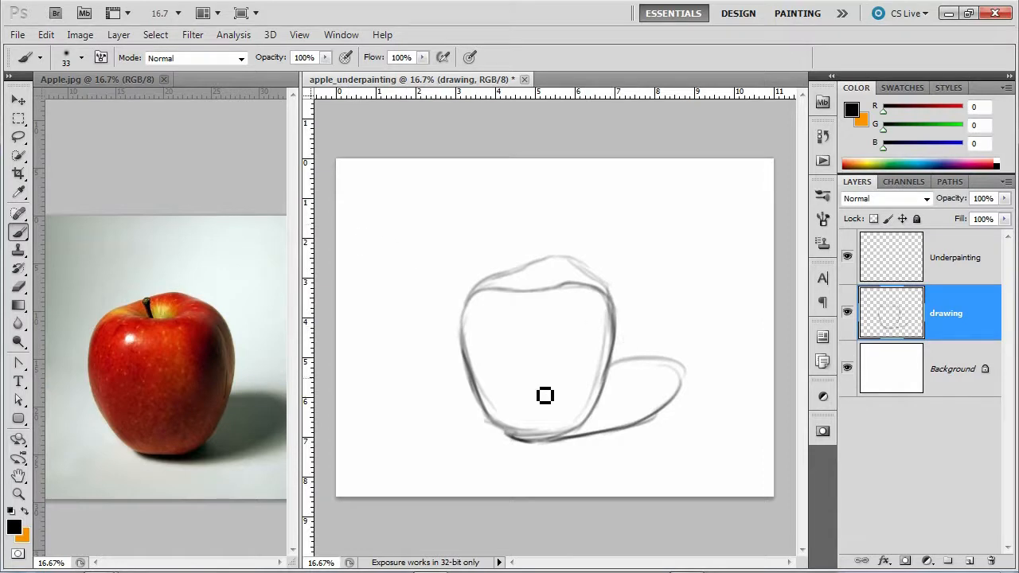
pyautogui.click(947, 262)
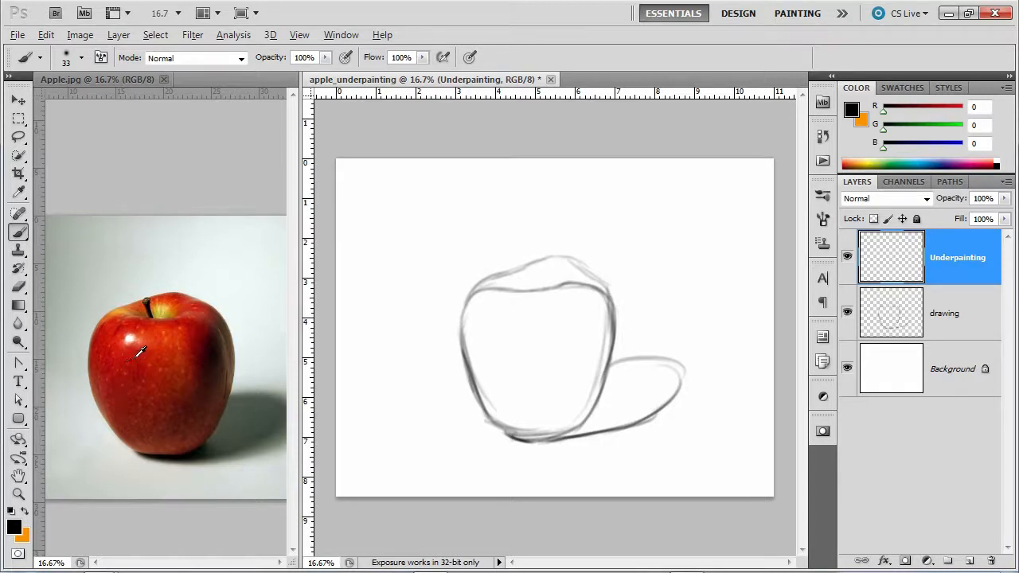
# - Sample dark red, orange-red and darkest red from the photo and dab them as palette swatches
pyautogui.click(144, 348)
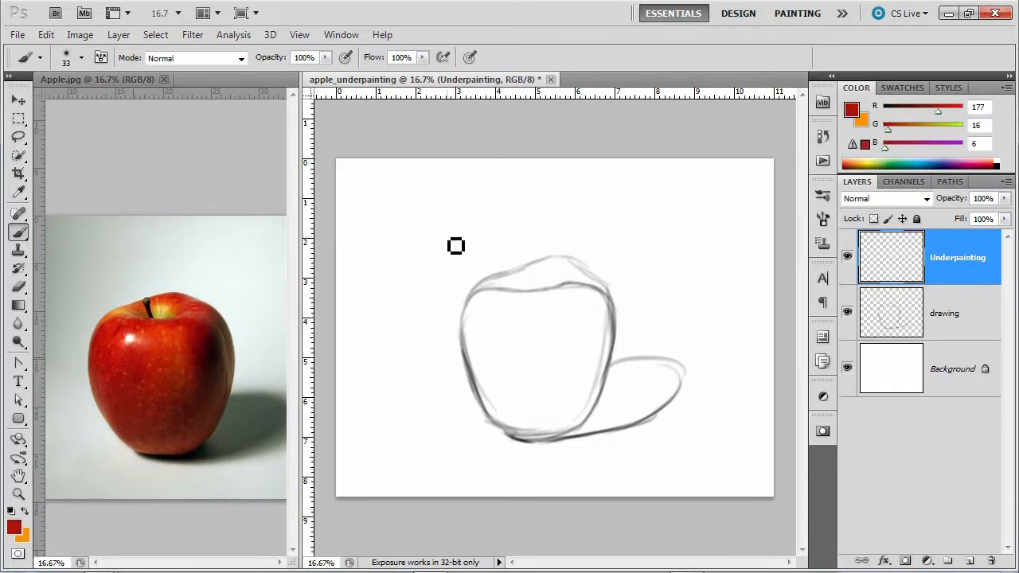
pyautogui.click(358, 192)
pyautogui.moveTo(182, 358); pyautogui.dragTo(197, 354)
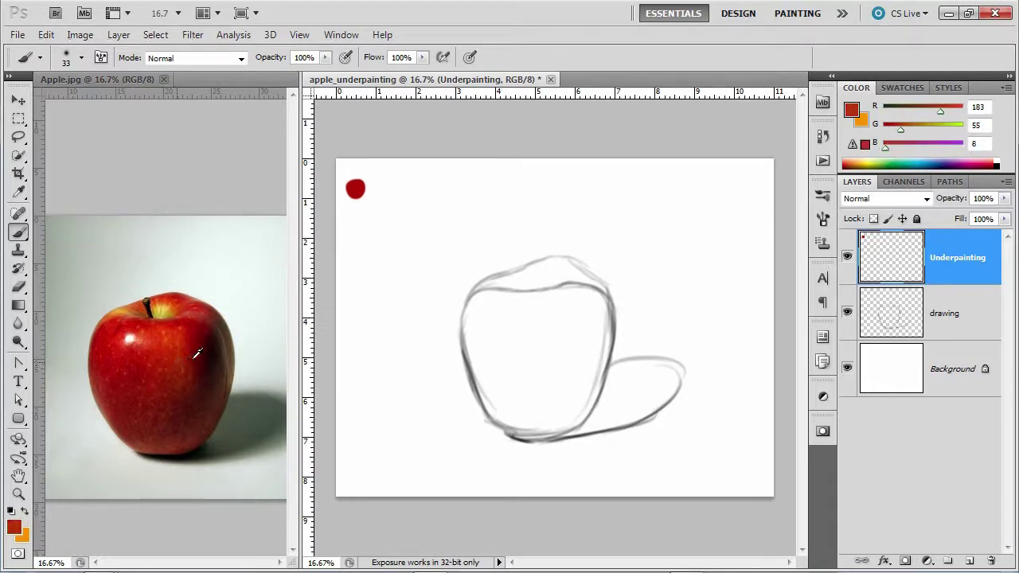
pyautogui.click(353, 213)
pyautogui.moveTo(357, 217); pyautogui.dragTo(353, 211)
pyautogui.keyDown('alt'); pyautogui.click(209, 333); pyautogui.keyUp('alt')
pyautogui.click(374, 182)
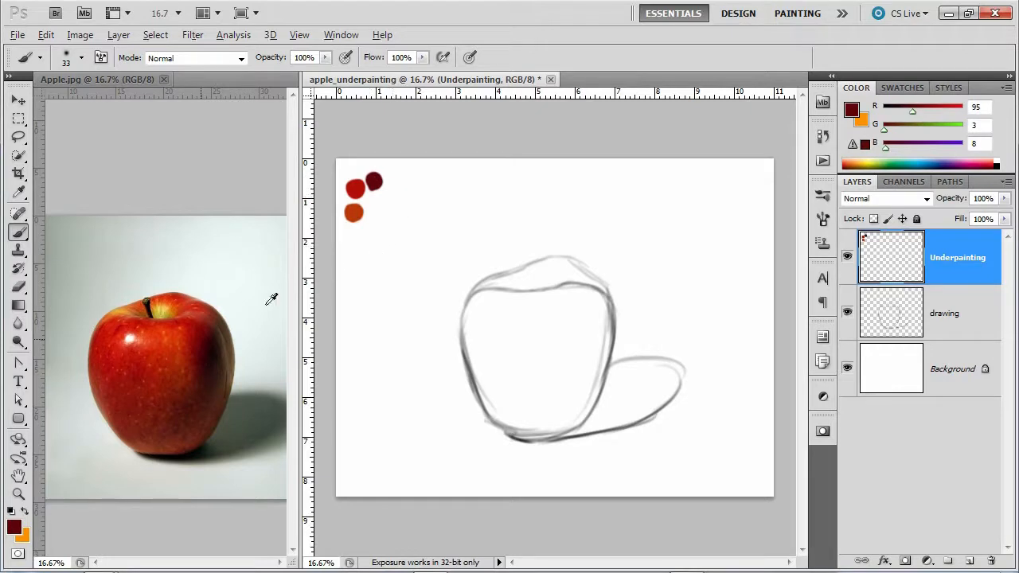
# - Add a near-black shadow dab and a pale yellow highlight dab to the palette
pyautogui.keyDown('alt'); pyautogui.click(219, 337); pyautogui.keyUp('alt')
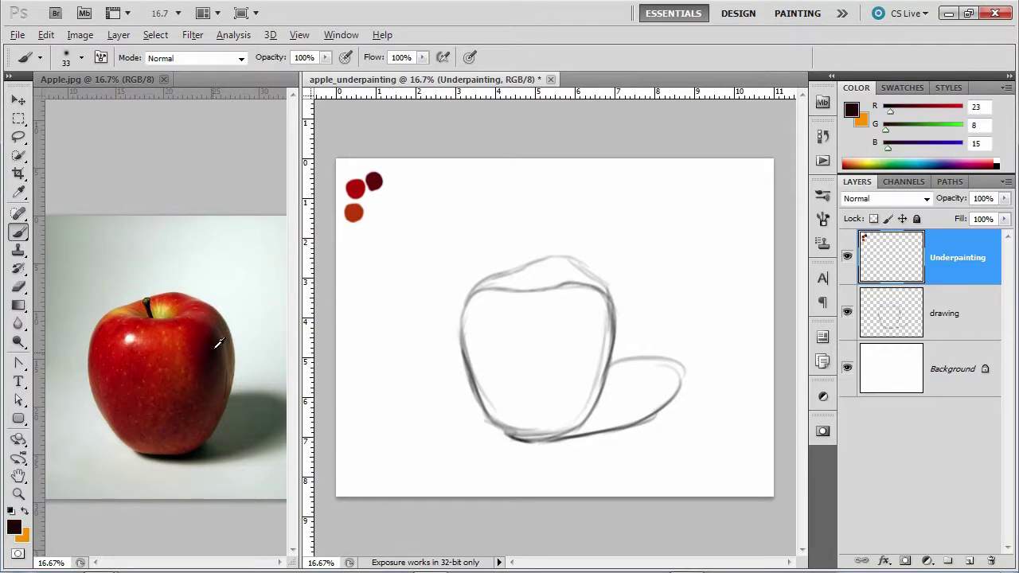
pyautogui.click(398, 182)
pyautogui.keyDown('alt'); pyautogui.click(167, 309); pyautogui.keyUp('alt')
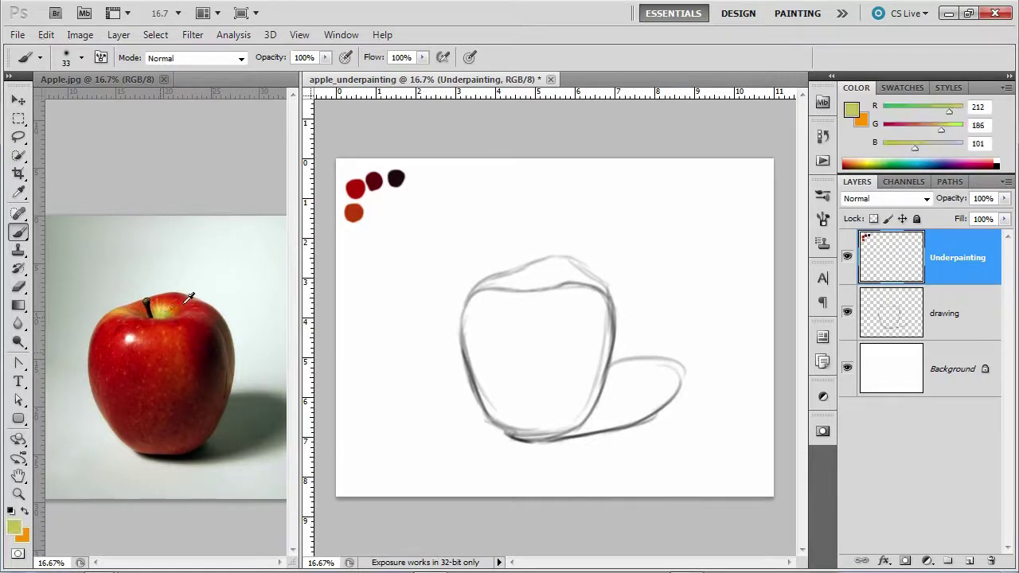
pyautogui.click(422, 176)
# - Raise brush hardness to about 76%, enlarge it to 93 px, and load the palette's red
pyautogui.click(80, 58)
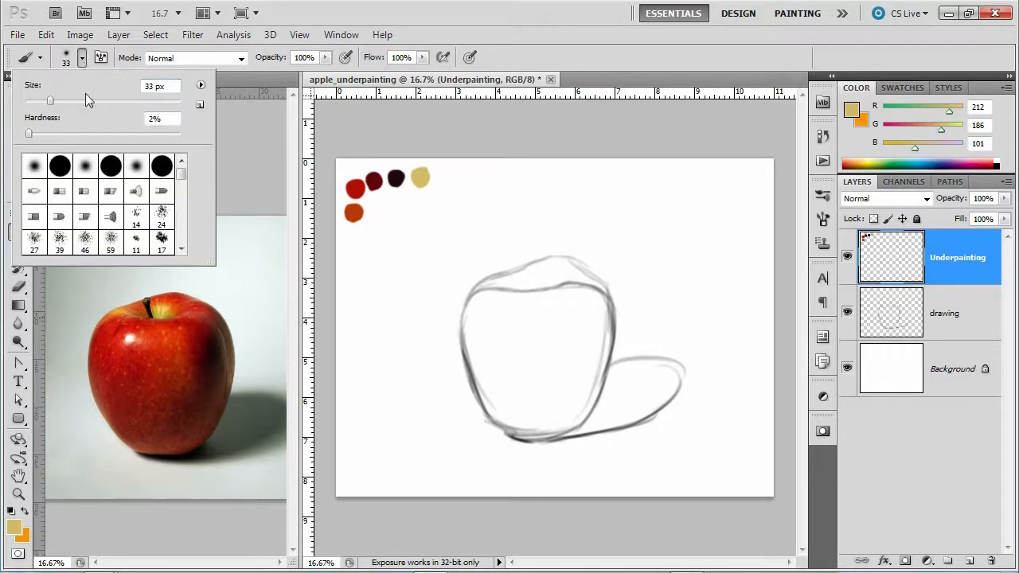
pyautogui.moveTo(55, 133); pyautogui.dragTo(64, 133)
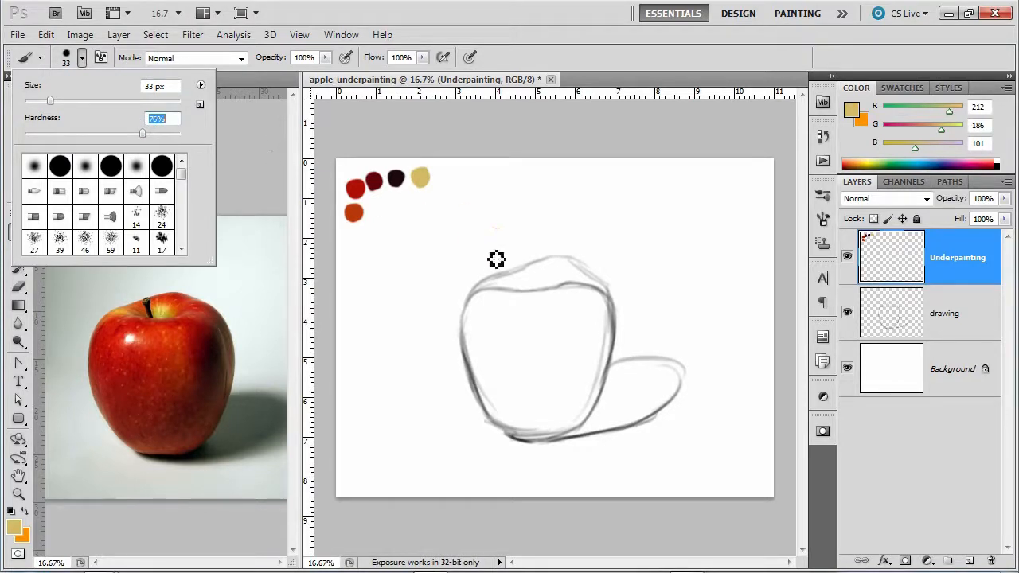
pyautogui.click(497, 318)
pyautogui.hotkey('ctrl', 'z')
pyautogui.press(']')
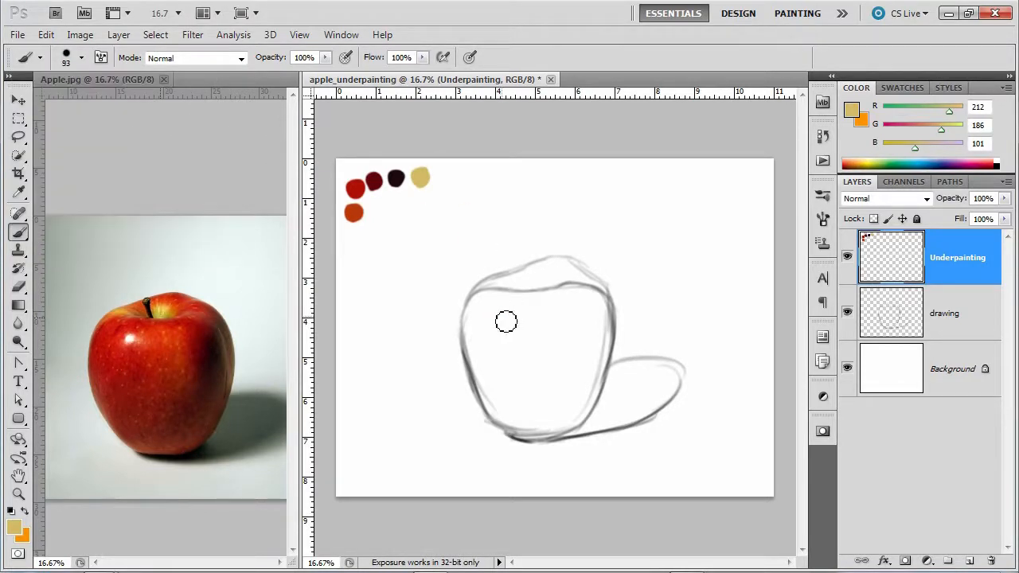
pyautogui.keyDown('alt'); pyautogui.click(356, 186); pyautogui.keyUp('alt')
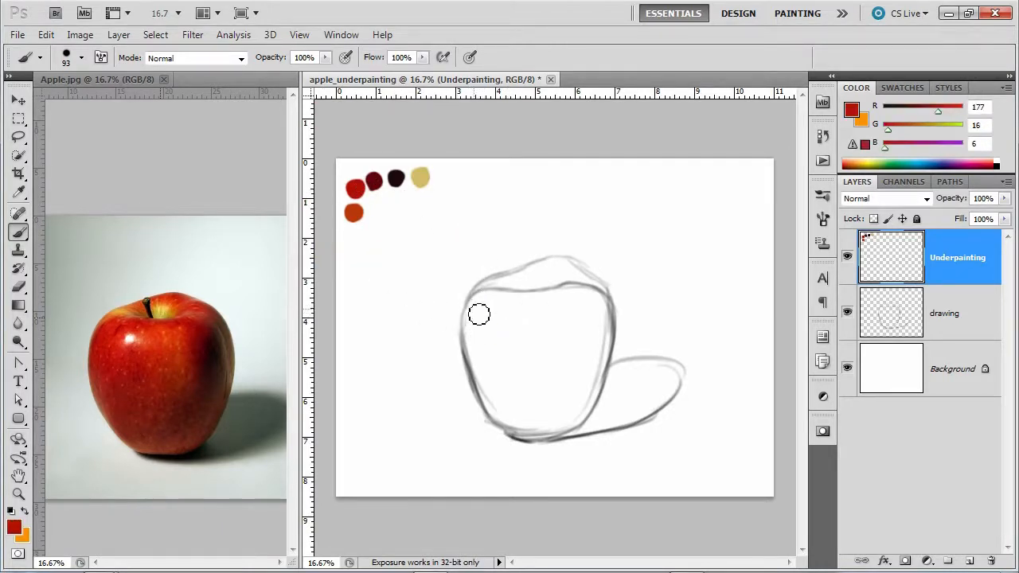
# - Block in bright red down the apple's left side and bottom curve, with orange-red along the base
pyautogui.moveTo(479, 294); pyautogui.dragTo(477, 375)
pyautogui.moveTo(477, 318); pyautogui.dragTo(486, 402)
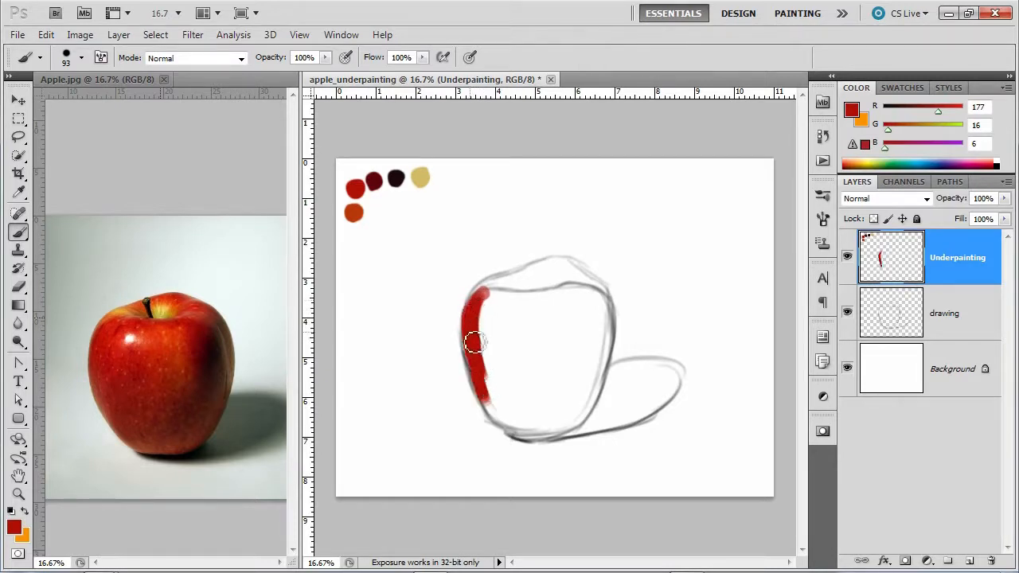
pyautogui.moveTo(475, 342)
pyautogui.mouseDown()
pyautogui.moveTo(485, 398)
pyautogui.moveTo(509, 412)
pyautogui.moveTo(509, 426)
pyautogui.moveTo(563, 435)
pyautogui.moveTo(586, 410)
pyautogui.moveTo(580, 402)
pyautogui.moveTo(583, 416)
pyautogui.moveTo(525, 422)
pyautogui.moveTo(498, 406)
pyautogui.mouseUp()
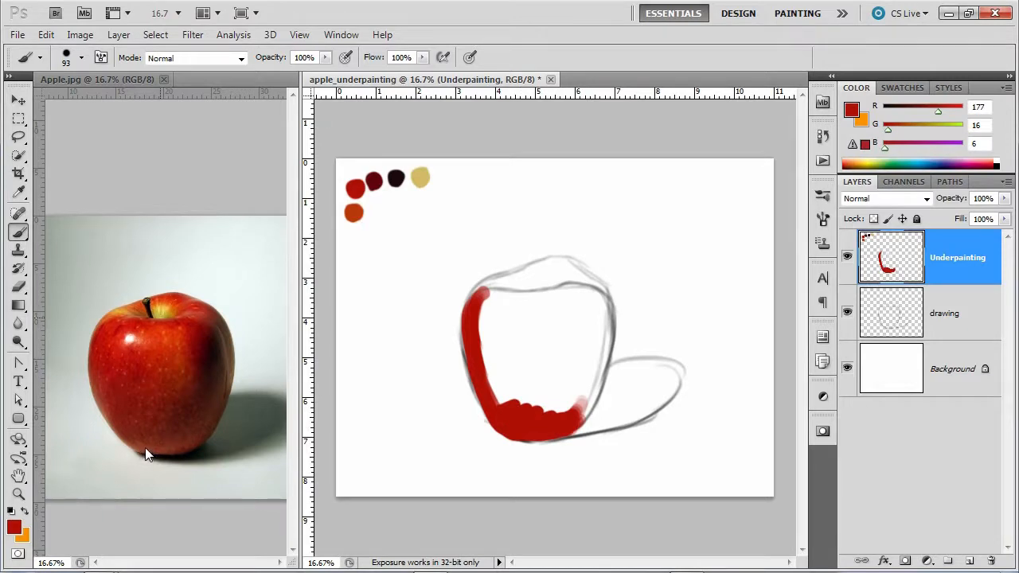
pyautogui.keyDown('alt'); pyautogui.click(356, 211); pyautogui.keyUp('alt')
pyautogui.moveTo(564, 429)
pyautogui.mouseDown()
pyautogui.moveTo(498, 426)
pyautogui.moveTo(569, 434)
pyautogui.moveTo(502, 426)
pyautogui.moveTo(591, 416)
pyautogui.moveTo(585, 398)
pyautogui.moveTo(508, 407)
pyautogui.moveTo(495, 322)
pyautogui.mouseUp()
pyautogui.keyDown('alt'); pyautogui.click(557, 413); pyautogui.keyUp('alt')
pyautogui.click(573, 412)
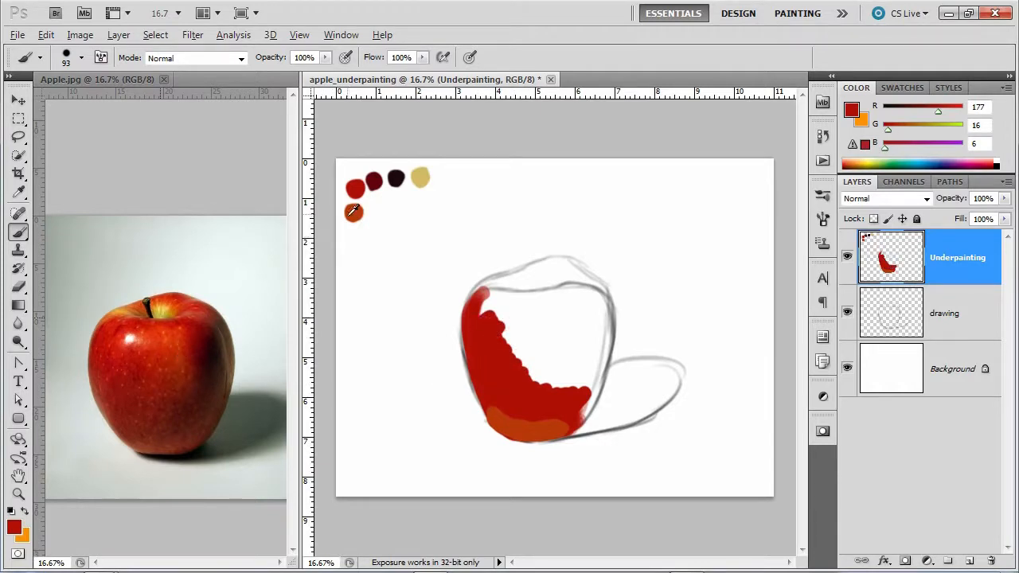
# - Add an orange-red middle patch, red across the upper area and a dark-red shadow band on the right
pyautogui.keyDown('alt'); pyautogui.click(175, 357); pyautogui.keyUp('alt')
pyautogui.moveTo(577, 355)
pyautogui.mouseDown()
pyautogui.moveTo(551, 375)
pyautogui.moveTo(497, 335)
pyautogui.moveTo(566, 376)
pyautogui.moveTo(502, 362)
pyautogui.moveTo(493, 342)
pyautogui.moveTo(550, 381)
pyautogui.mouseUp()
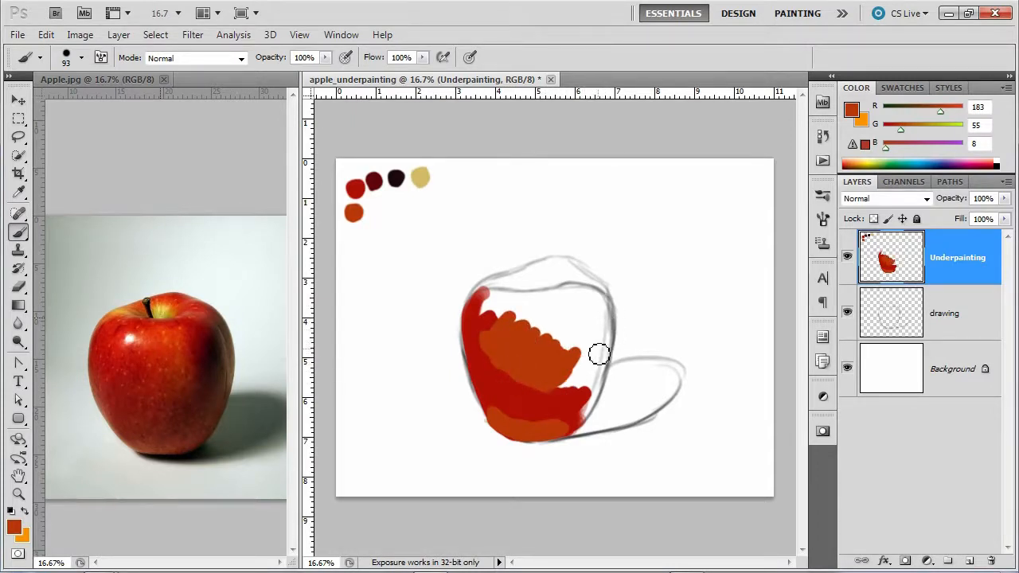
pyautogui.keyDown('alt'); pyautogui.click(380, 179); pyautogui.keyUp('alt')
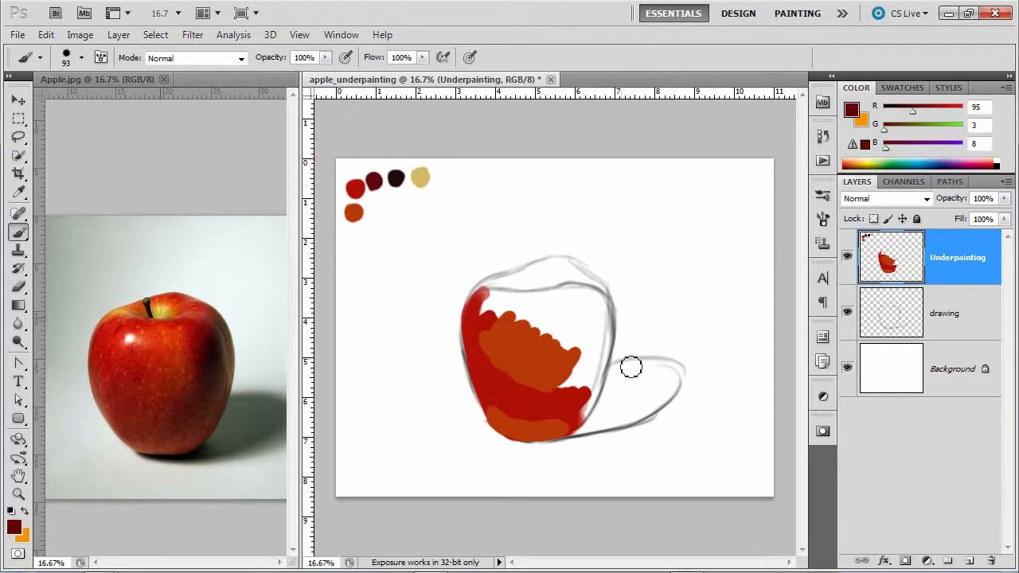
pyautogui.keyDown('alt'); pyautogui.click(555, 328); pyautogui.keyUp('alt')
pyautogui.moveTo(556, 335)
pyautogui.mouseDown()
pyautogui.moveTo(526, 319)
pyautogui.moveTo(579, 340)
pyautogui.moveTo(574, 318)
pyautogui.moveTo(581, 356)
pyautogui.mouseUp()
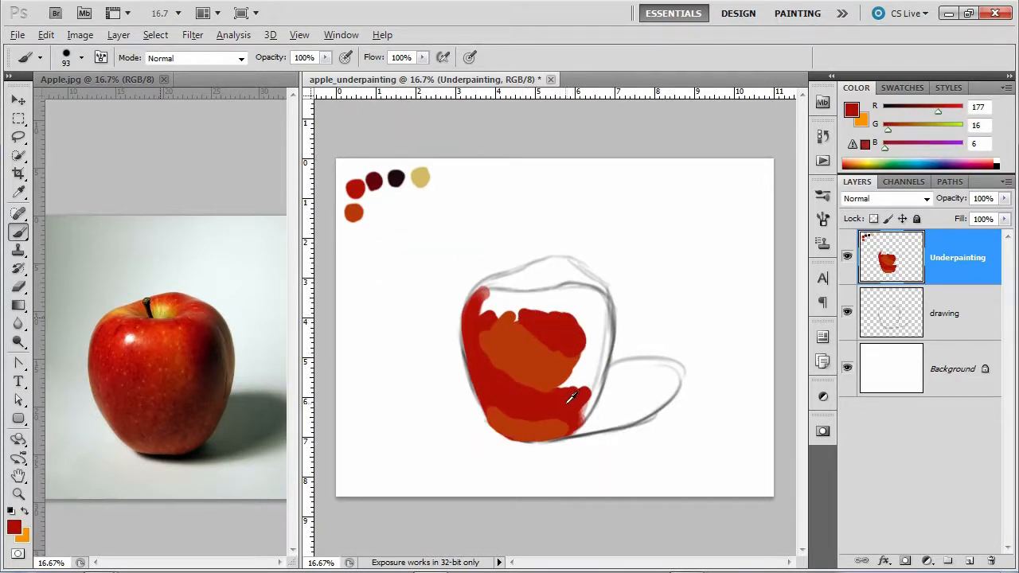
pyautogui.moveTo(571, 398)
pyautogui.mouseDown()
pyautogui.moveTo(581, 395)
pyautogui.moveTo(586, 354)
pyautogui.moveTo(571, 395)
pyautogui.mouseUp()
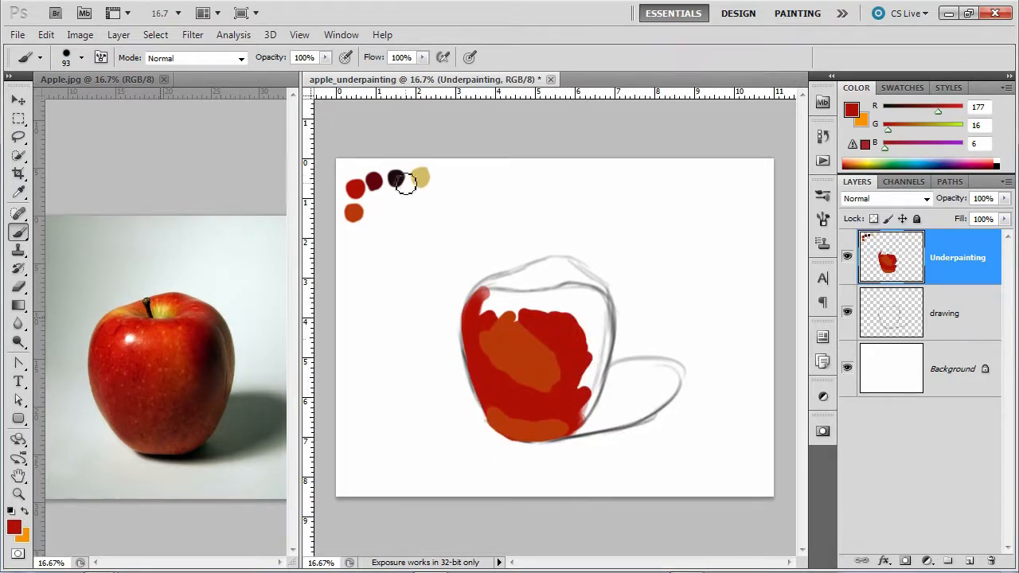
pyautogui.keyDown('alt'); pyautogui.click(375, 182); pyautogui.keyUp('alt')
pyautogui.moveTo(585, 327)
pyautogui.mouseDown()
pyautogui.moveTo(586, 355)
pyautogui.moveTo(585, 314)
pyautogui.moveTo(588, 387)
pyautogui.moveTo(593, 315)
pyautogui.mouseUp()
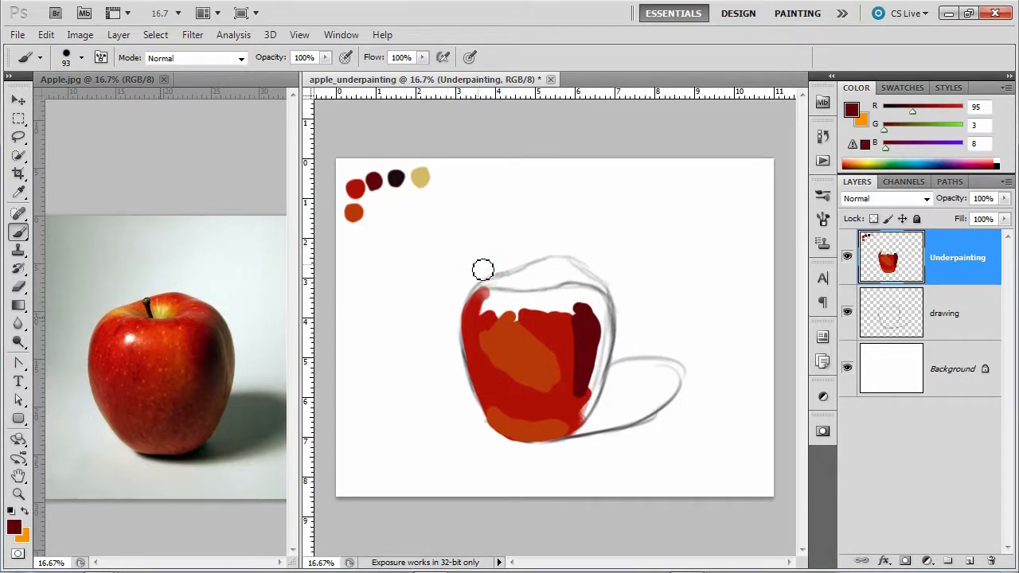
# - Paint a pale-yellow highlight near the top, red along the top edge and deepen the top-right shadow
pyautogui.keyDown('alt'); pyautogui.click(422, 177); pyautogui.keyUp('alt')
pyautogui.moveTo(522, 287); pyautogui.dragTo(561, 283)
pyautogui.keyDown('alt'); pyautogui.click(559, 325); pyautogui.keyUp('alt')
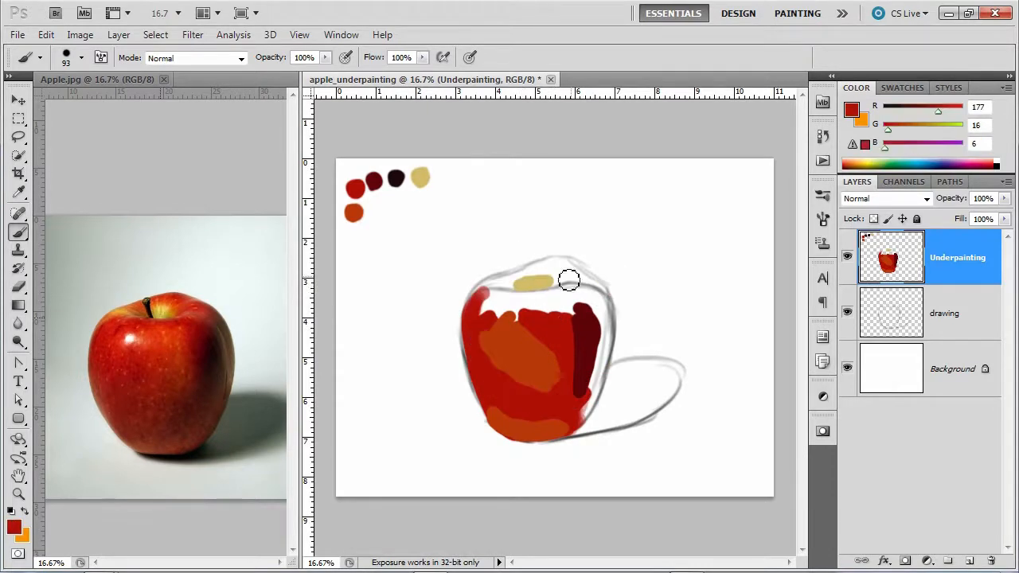
pyautogui.moveTo(490, 285)
pyautogui.mouseDown()
pyautogui.moveTo(581, 263)
pyautogui.moveTo(601, 283)
pyautogui.moveTo(550, 275)
pyautogui.moveTo(578, 283)
pyautogui.moveTo(549, 279)
pyautogui.moveTo(477, 298)
pyautogui.moveTo(524, 296)
pyautogui.mouseUp()
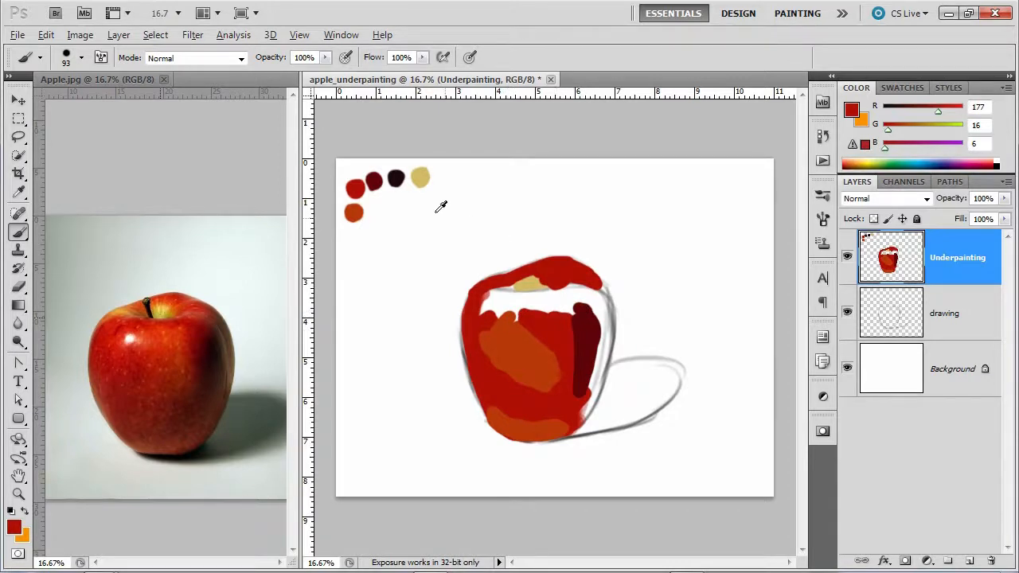
pyautogui.click(376, 181)
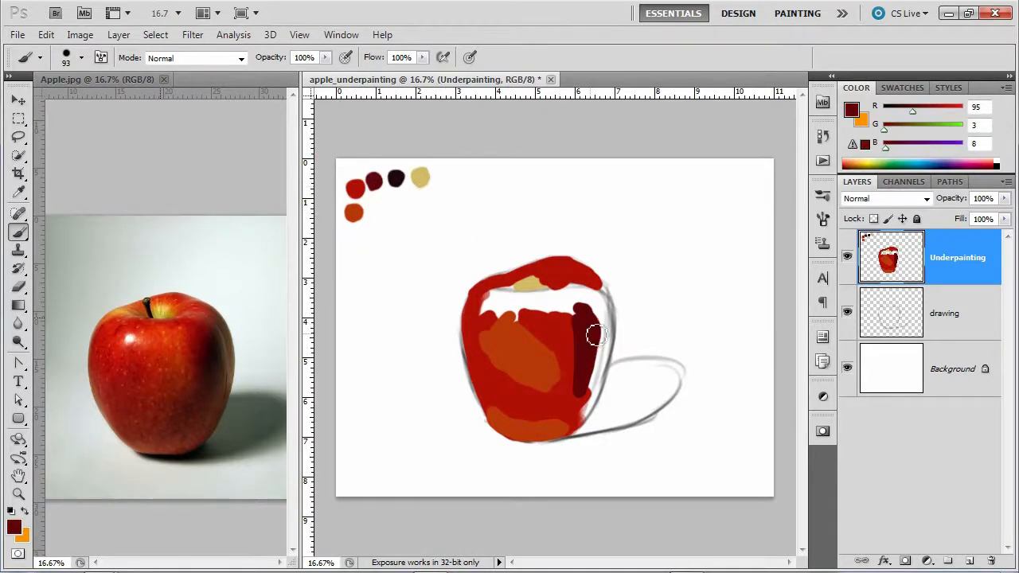
pyautogui.moveTo(570, 309)
pyautogui.mouseDown()
pyautogui.moveTo(582, 313)
pyautogui.moveTo(573, 322)
pyautogui.mouseUp()
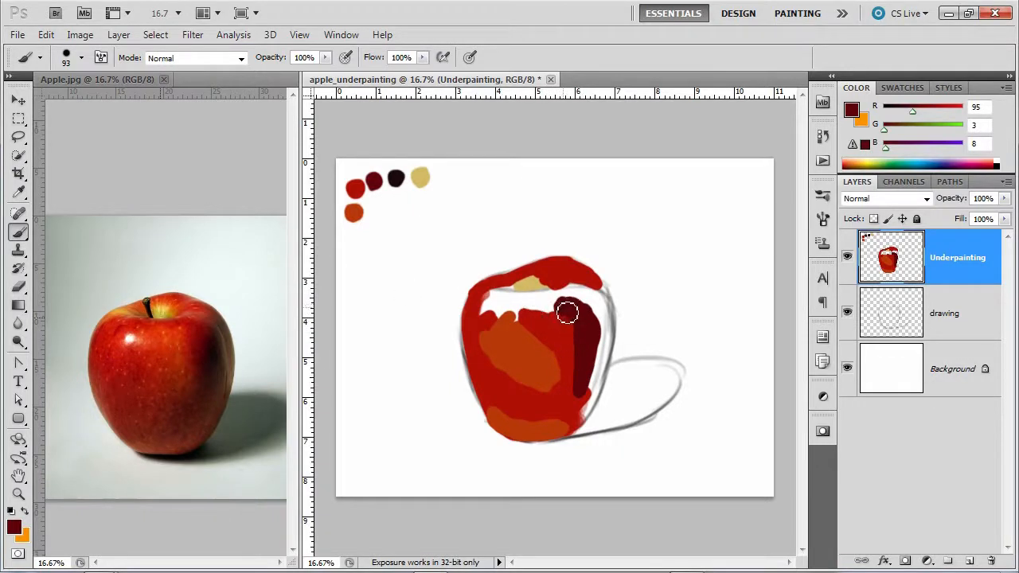
pyautogui.press('alt')
pyautogui.moveTo(558, 317)
pyautogui.mouseDown()
pyautogui.moveTo(550, 303)
pyautogui.moveTo(526, 301)
pyautogui.moveTo(498, 301)
pyautogui.moveTo(482, 315)
pyautogui.moveTo(505, 320)
pyautogui.moveTo(521, 307)
pyautogui.mouseUp()
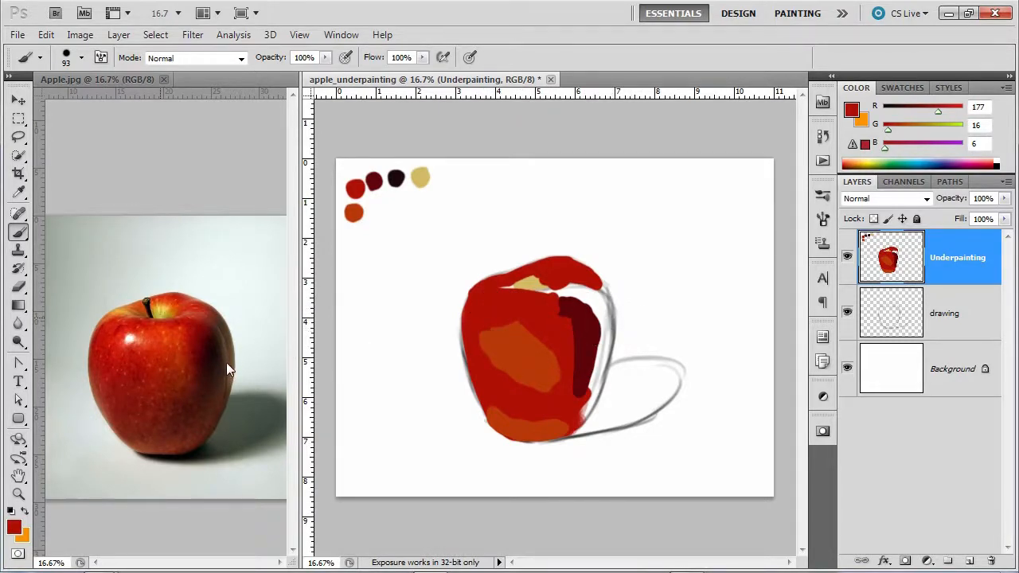
# - Add orange to the lower right, extend the dark shadow streak downward and reshape the orange patch's edge
pyautogui.keyDown('alt'); pyautogui.click(356, 209); pyautogui.keyUp('alt')
pyautogui.moveTo(594, 398)
pyautogui.mouseDown()
pyautogui.moveTo(583, 426)
pyautogui.moveTo(609, 303)
pyautogui.moveTo(605, 319)
pyautogui.moveTo(597, 298)
pyautogui.moveTo(545, 301)
pyautogui.mouseUp()
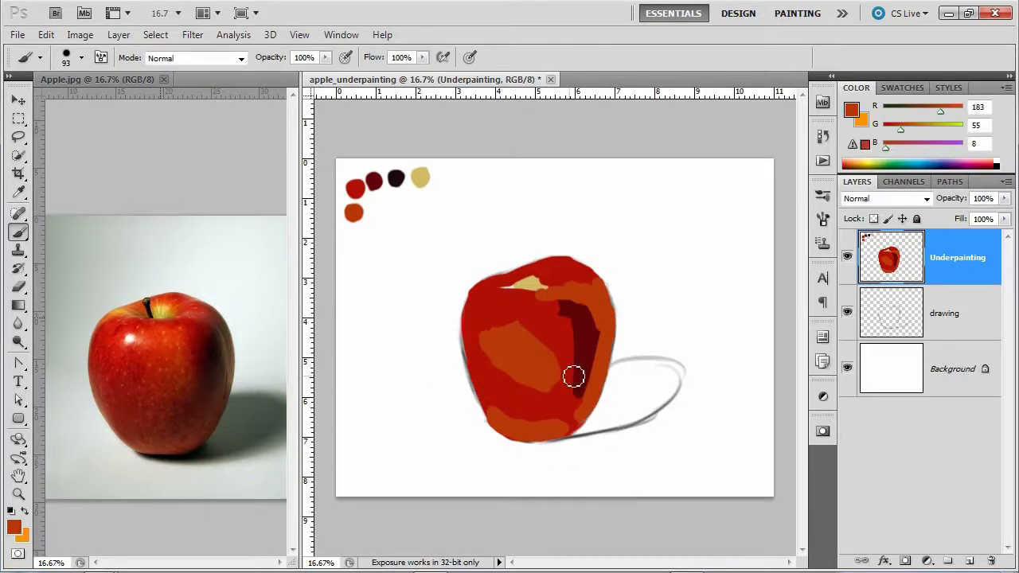
pyautogui.moveTo(574, 376); pyautogui.dragTo(594, 400)
pyautogui.moveTo(501, 371); pyautogui.dragTo(489, 327)
pyautogui.click(824, 222)
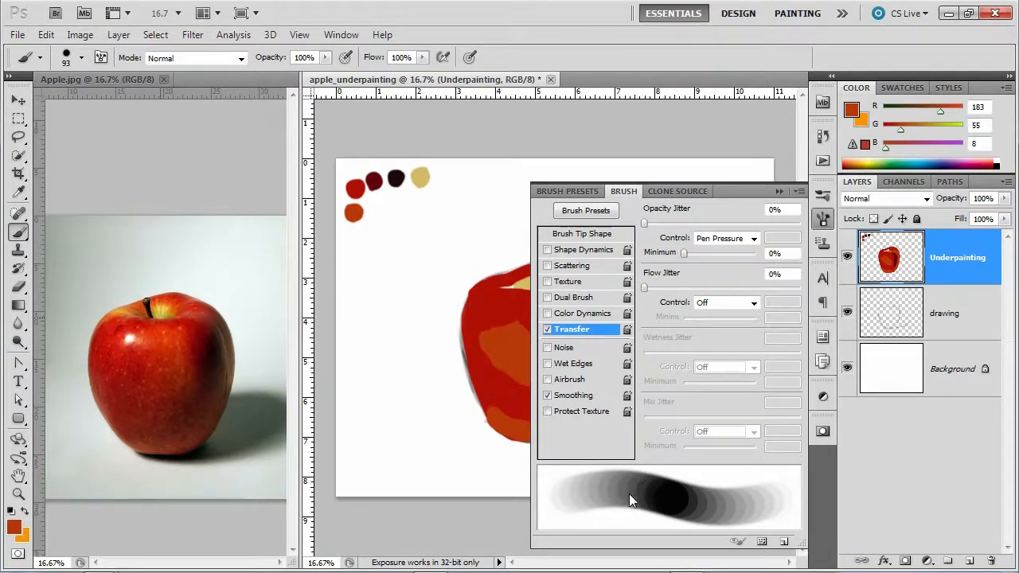
# - Set the brush tip Spacing to 10% in Brush Tip Shape and collapse the Brush panel
pyautogui.click(583, 234)
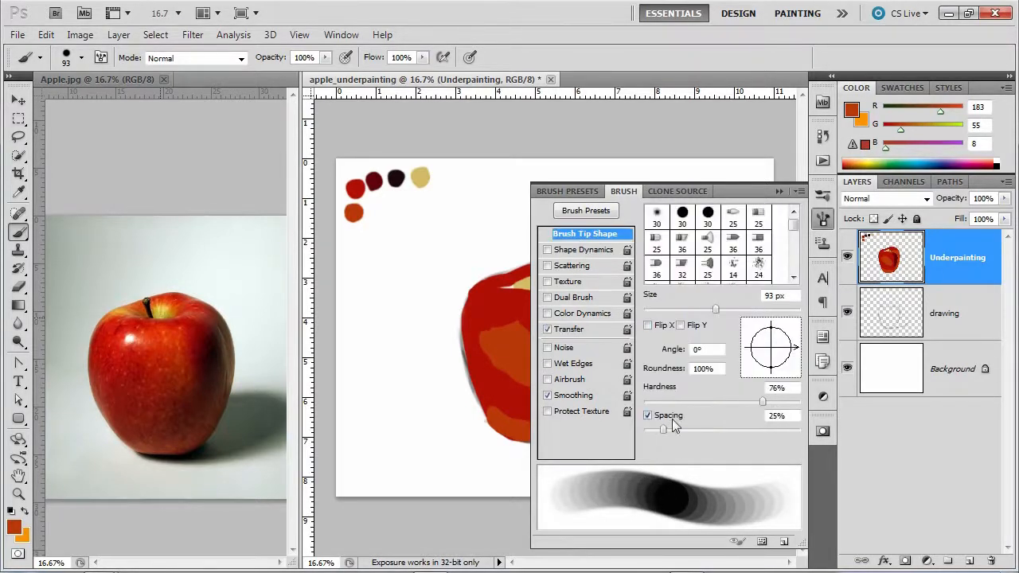
pyautogui.moveTo(661, 430); pyautogui.dragTo(653, 431)
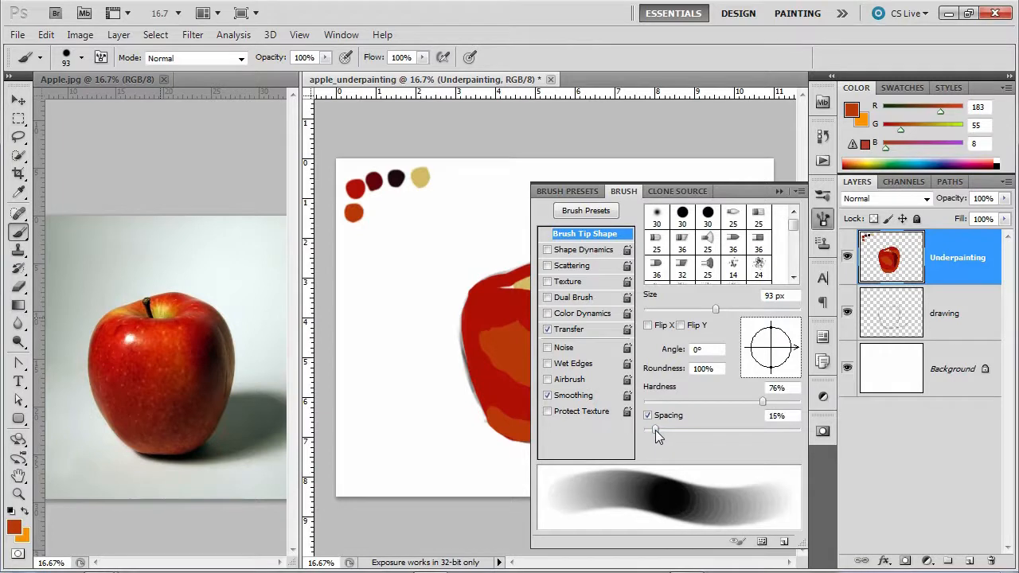
pyautogui.moveTo(653, 431); pyautogui.dragTo(651, 431)
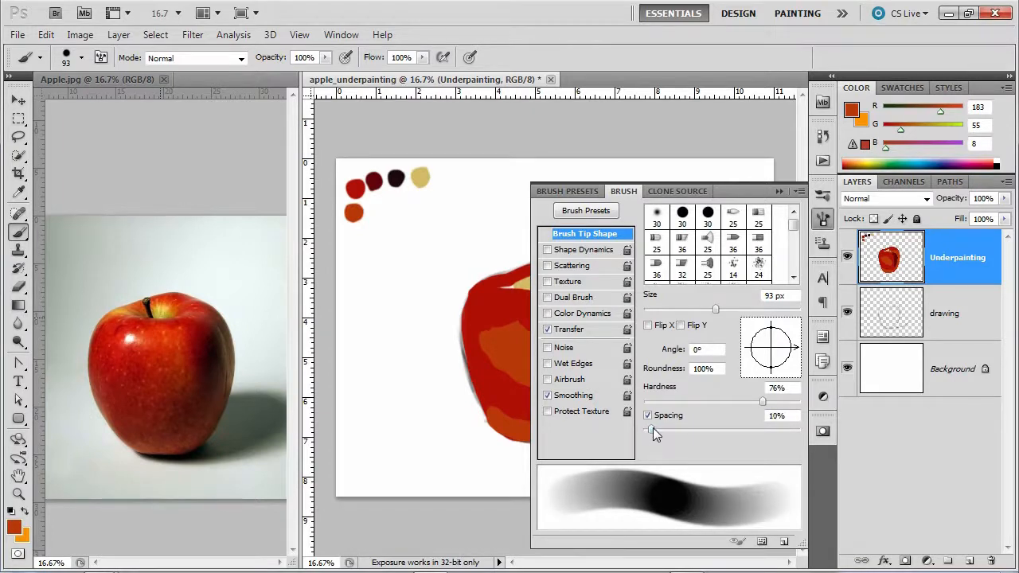
pyautogui.click(780, 194)
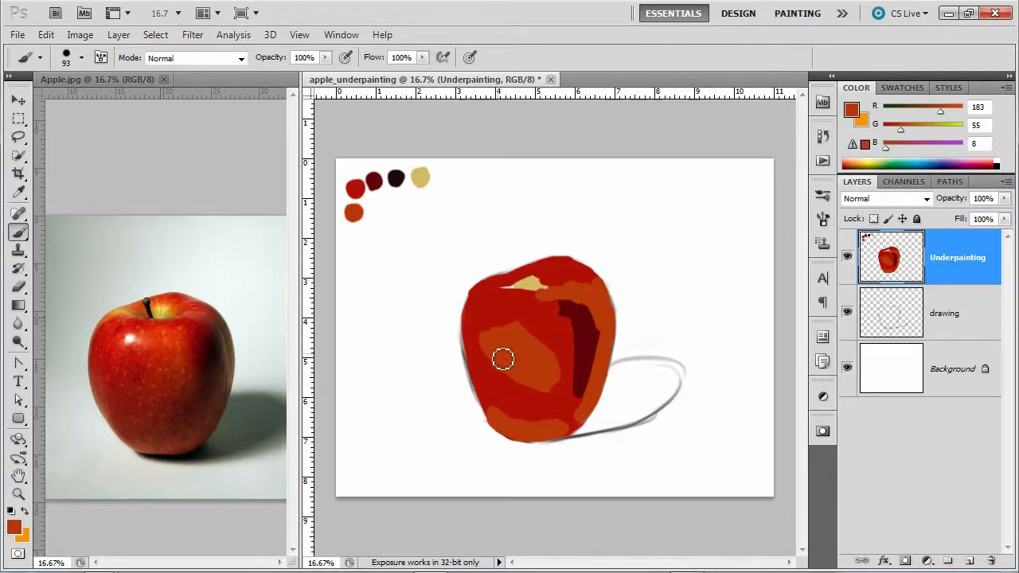
# - Enlarge the orange patch, add orange-red at the lower right and carry sampled dark-red shading down the right side
pyautogui.click(507, 356)
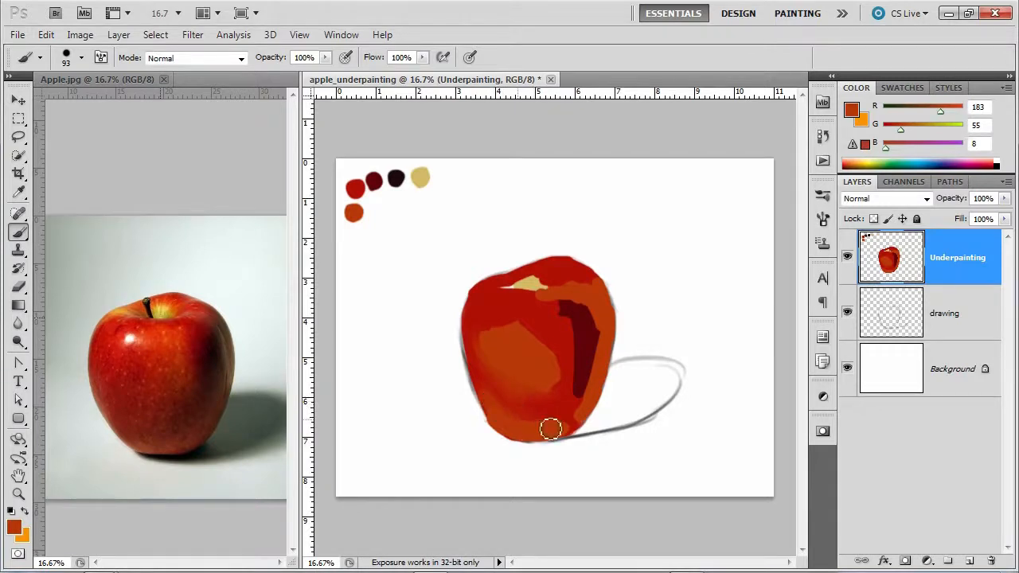
pyautogui.moveTo(551, 428); pyautogui.dragTo(585, 422)
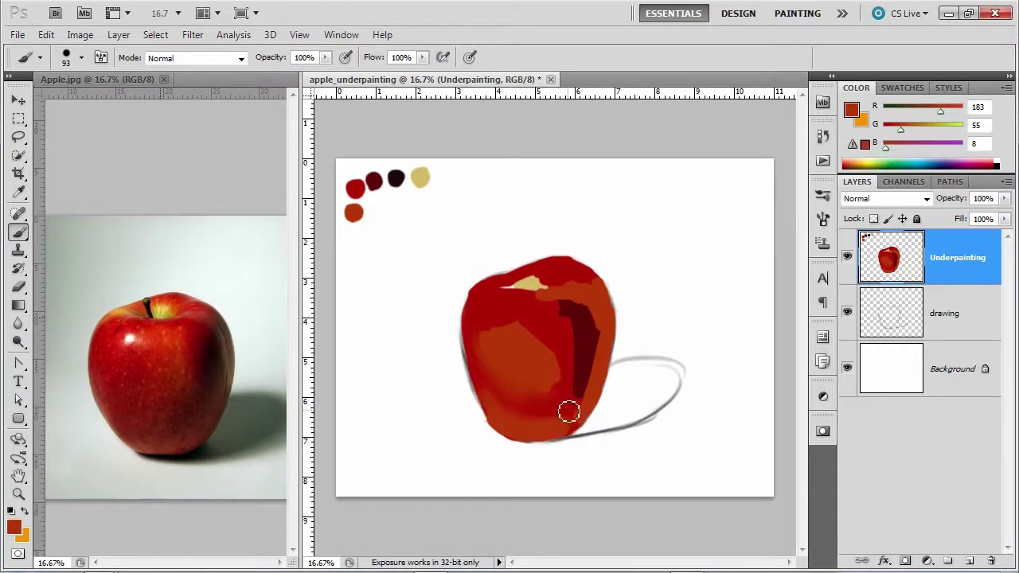
pyautogui.keyDown('alt'); pyautogui.click(589, 342); pyautogui.keyUp('alt')
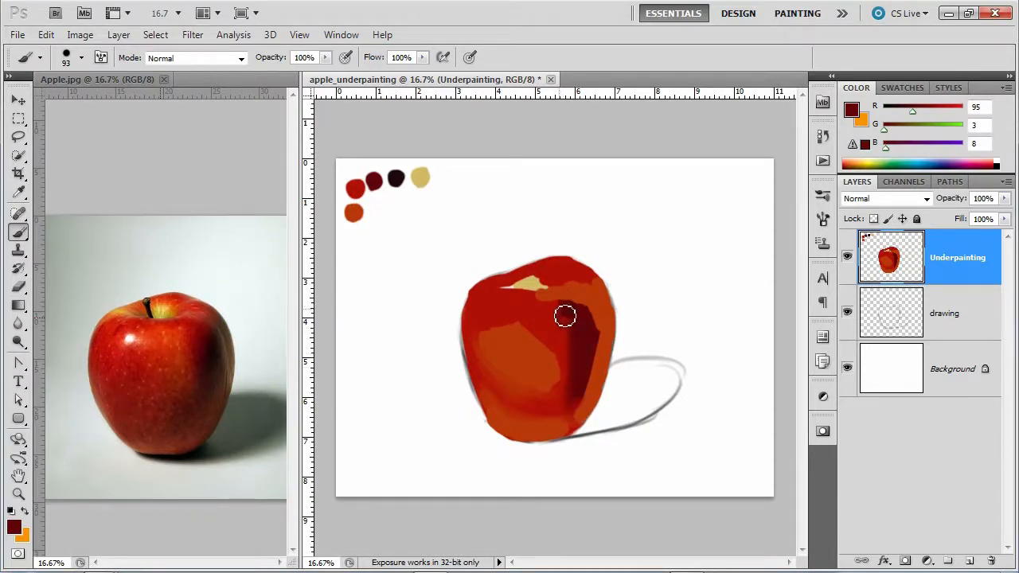
pyautogui.moveTo(595, 323); pyautogui.dragTo(593, 375)
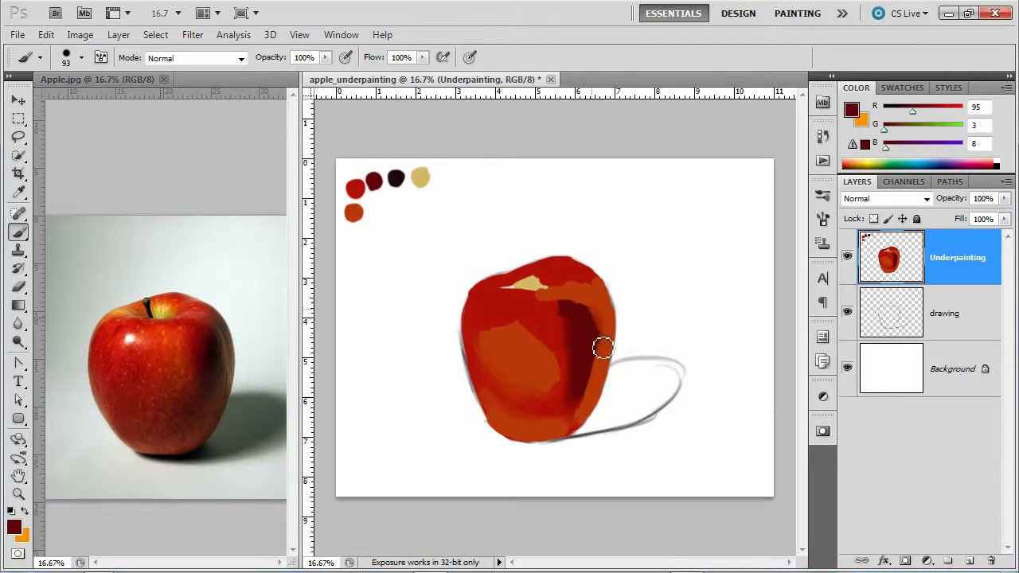
pyautogui.moveTo(603, 332)
pyautogui.mouseDown()
pyautogui.moveTo(586, 394)
pyautogui.moveTo(593, 381)
pyautogui.mouseUp()
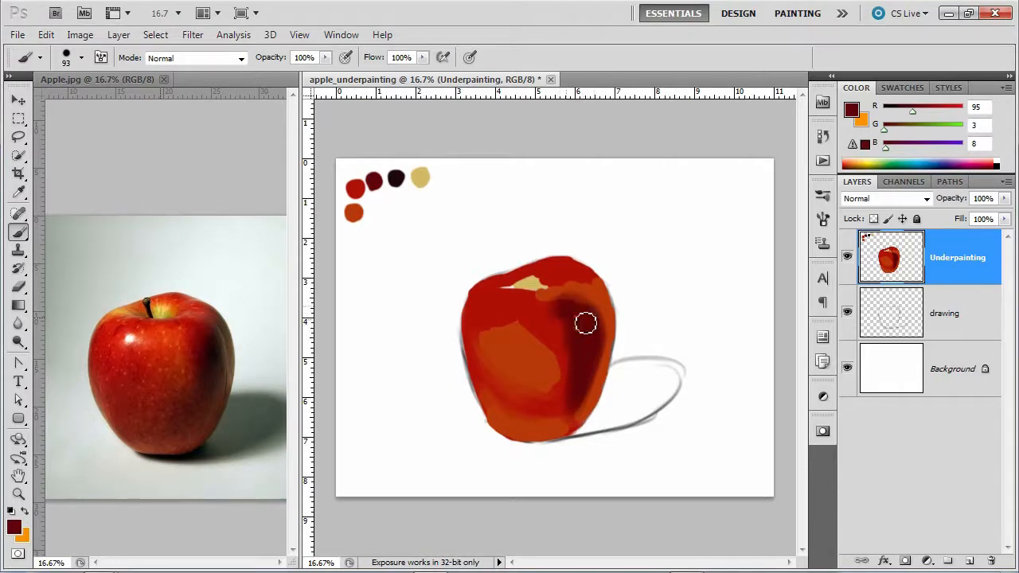
pyautogui.keyDown('alt'); pyautogui.click(544, 306); pyautogui.keyUp('alt')
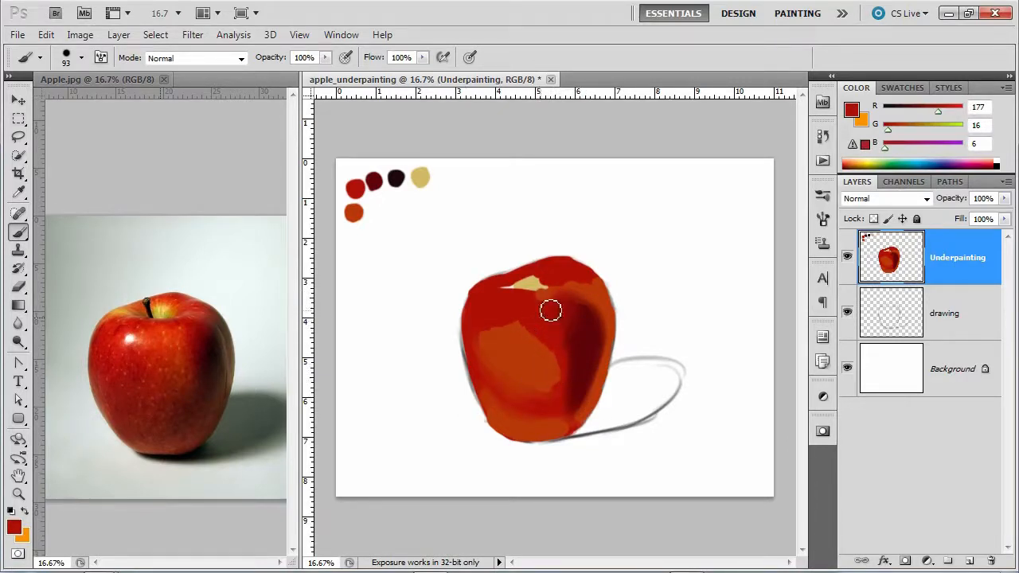
pyautogui.keyDown('alt'); pyautogui.click(552, 288); pyautogui.keyUp('alt')
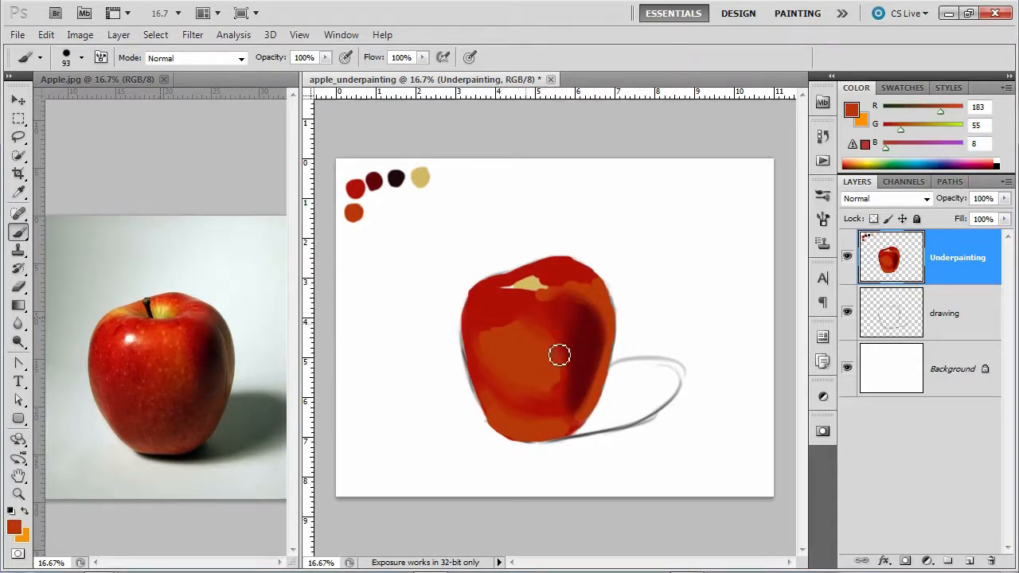
# - Brush a pale-yellow stroke across the apple's front and blend sampled orange-red over it
pyautogui.keyDown('alt'); pyautogui.click(536, 277); pyautogui.keyUp('alt')
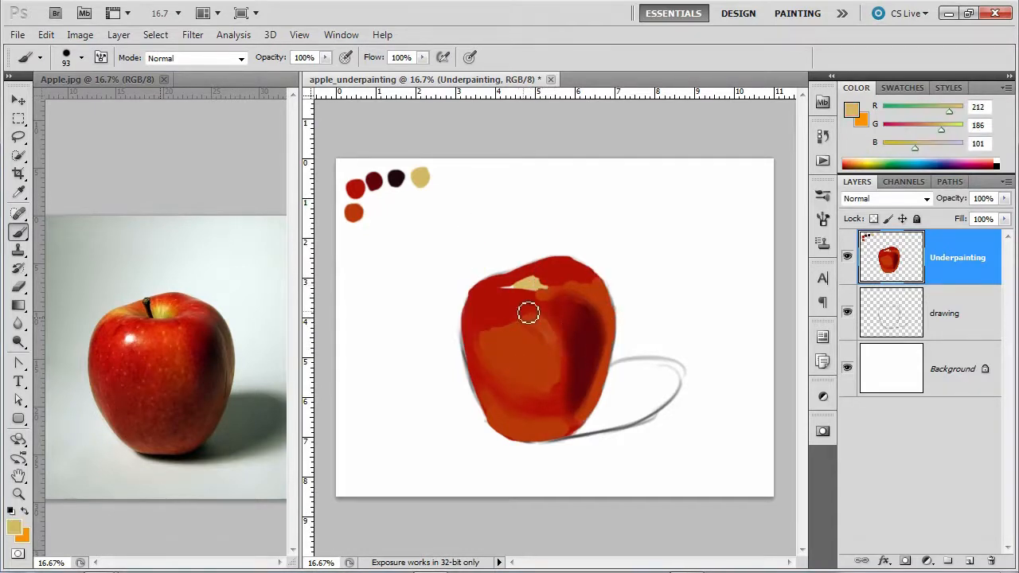
pyautogui.moveTo(547, 318); pyautogui.dragTo(562, 358)
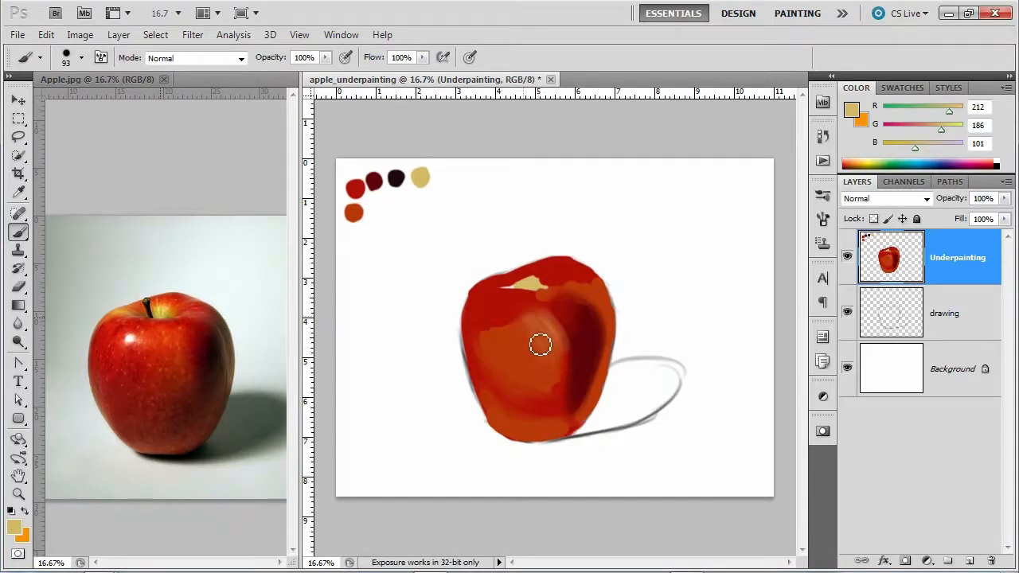
pyautogui.keyDown('alt'); pyautogui.click(523, 316); pyautogui.keyUp('alt')
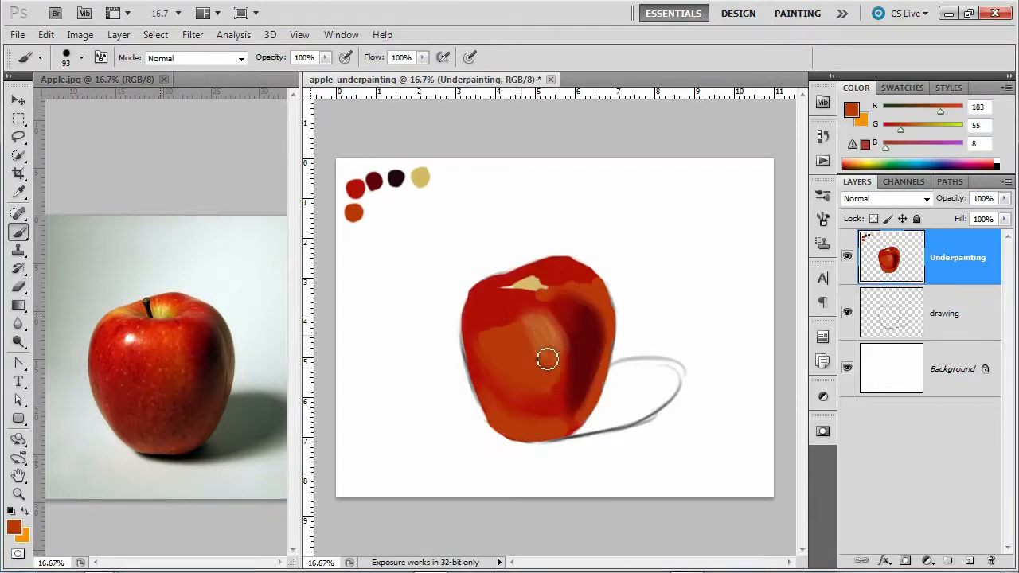
pyautogui.moveTo(541, 342); pyautogui.dragTo(570, 364)
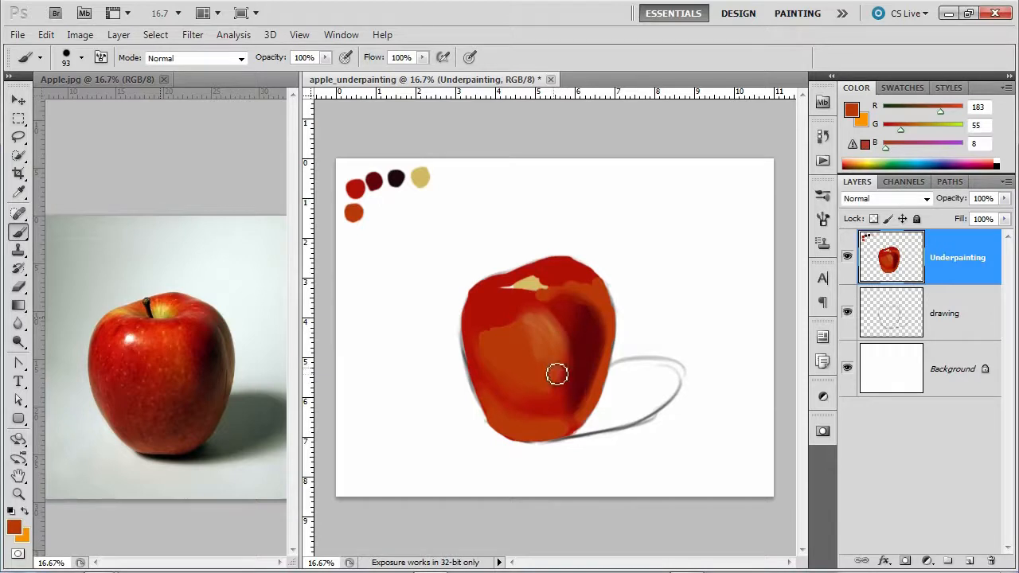
pyautogui.keyDown('alt'); pyautogui.click(561, 373); pyautogui.keyUp('alt')
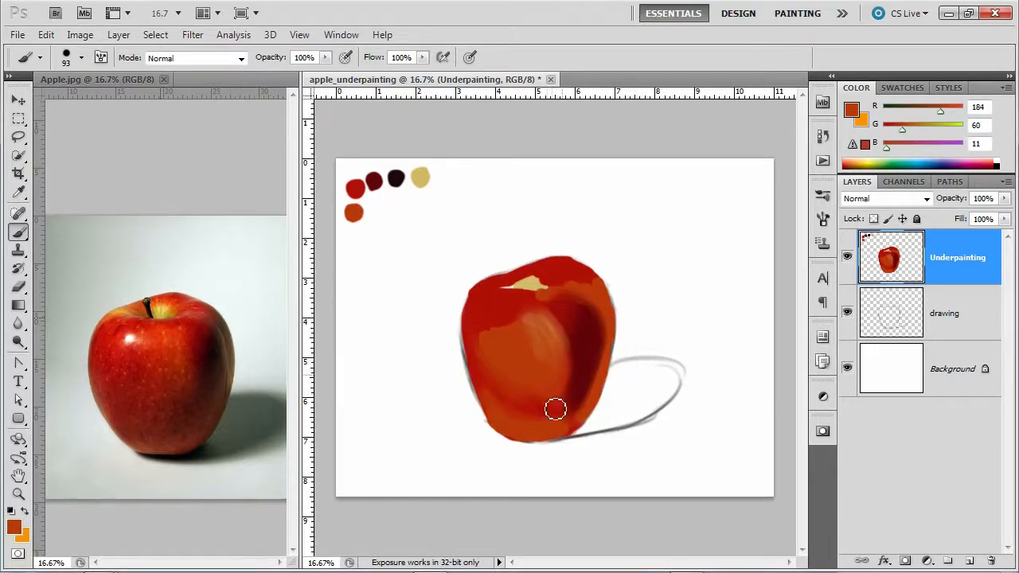
pyautogui.keyDown('alt'); pyautogui.click(506, 339); pyautogui.keyUp('alt')
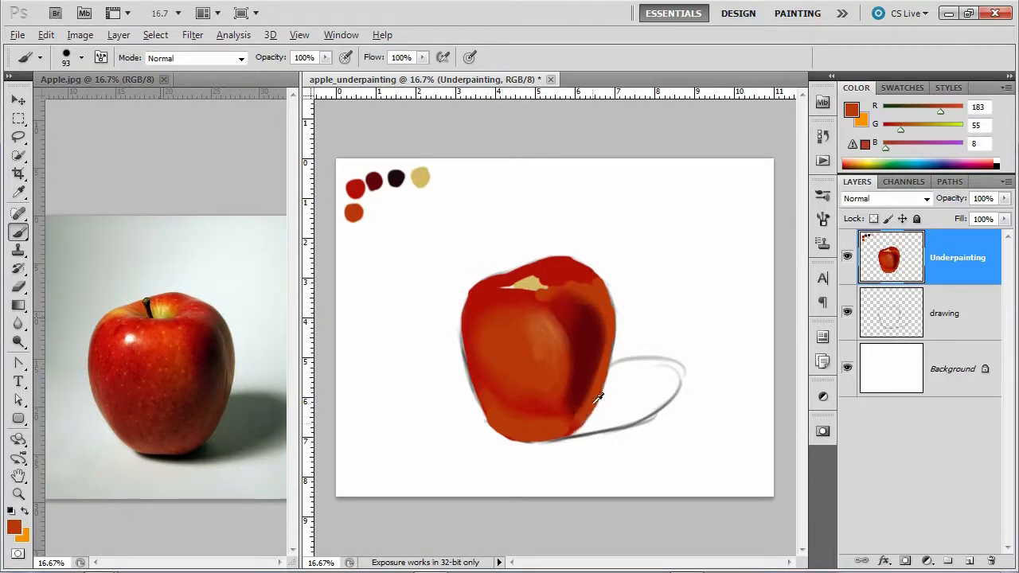
# - Paint brighter red over the lower right and darken the apple's left edge with sampled dark red
pyautogui.keyDown('alt'); pyautogui.click(576, 422); pyautogui.keyUp('alt')
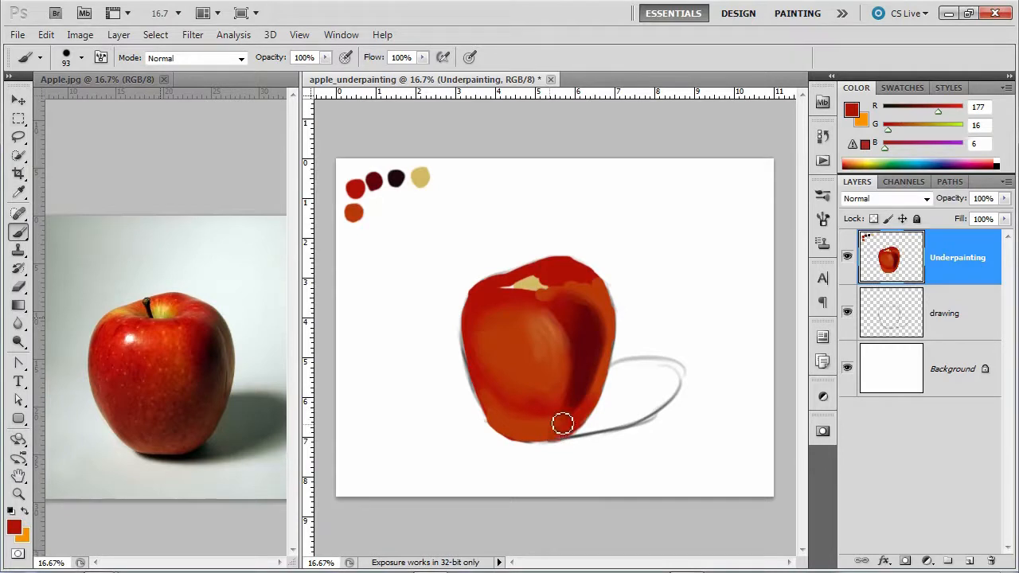
pyautogui.moveTo(560, 427); pyautogui.dragTo(575, 374)
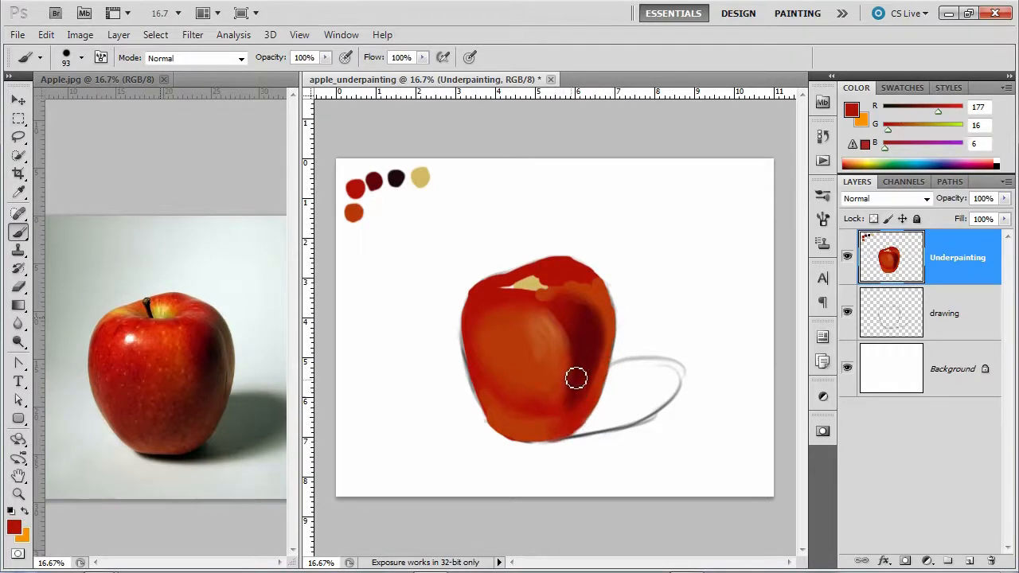
pyautogui.keyDown('alt'); pyautogui.click(587, 331); pyautogui.keyUp('alt')
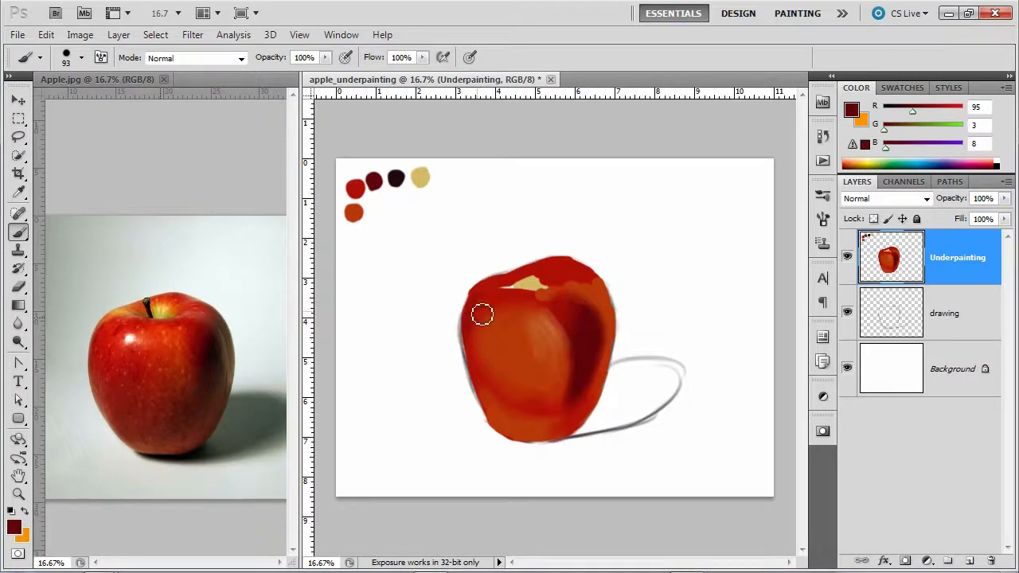
pyautogui.moveTo(488, 304); pyautogui.dragTo(476, 371)
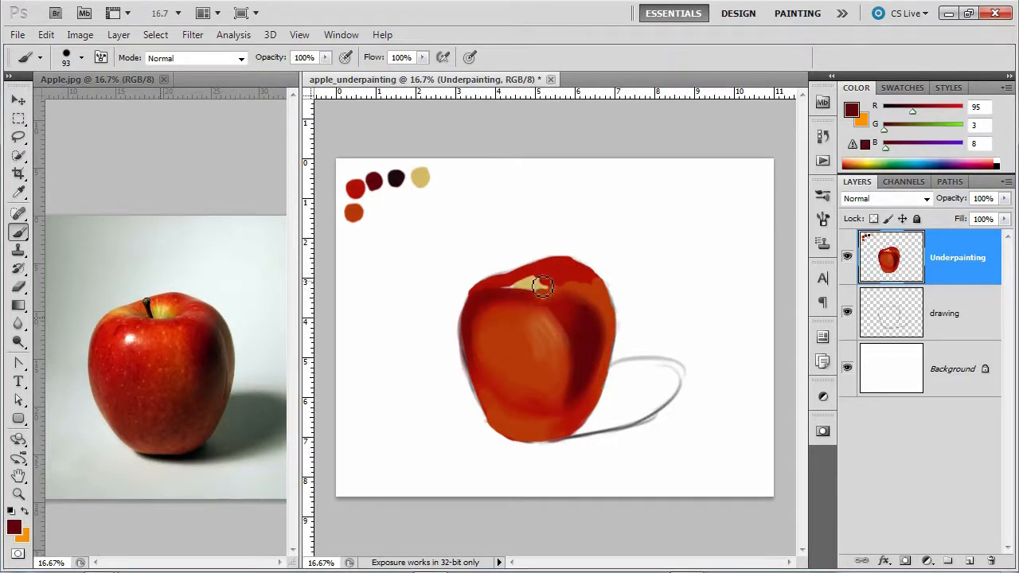
pyautogui.keyDown('alt'); pyautogui.click(532, 284); pyautogui.keyUp('alt')
# - Extend the pale highlight near the stem and fill the apple's right edge with dark red
pyautogui.moveTo(532, 287)
pyautogui.mouseDown()
pyautogui.moveTo(500, 288)
pyautogui.moveTo(575, 279)
pyautogui.moveTo(486, 298)
pyautogui.moveTo(530, 306)
pyautogui.moveTo(558, 281)
pyautogui.moveTo(599, 295)
pyautogui.moveTo(590, 301)
pyautogui.mouseUp()
pyautogui.keyDown('alt'); pyautogui.click(588, 293); pyautogui.keyUp('alt')
pyautogui.keyDown('alt'); pyautogui.click(477, 307); pyautogui.keyUp('alt')
pyautogui.keyDown('alt'); pyautogui.click(591, 283); pyautogui.keyUp('alt')
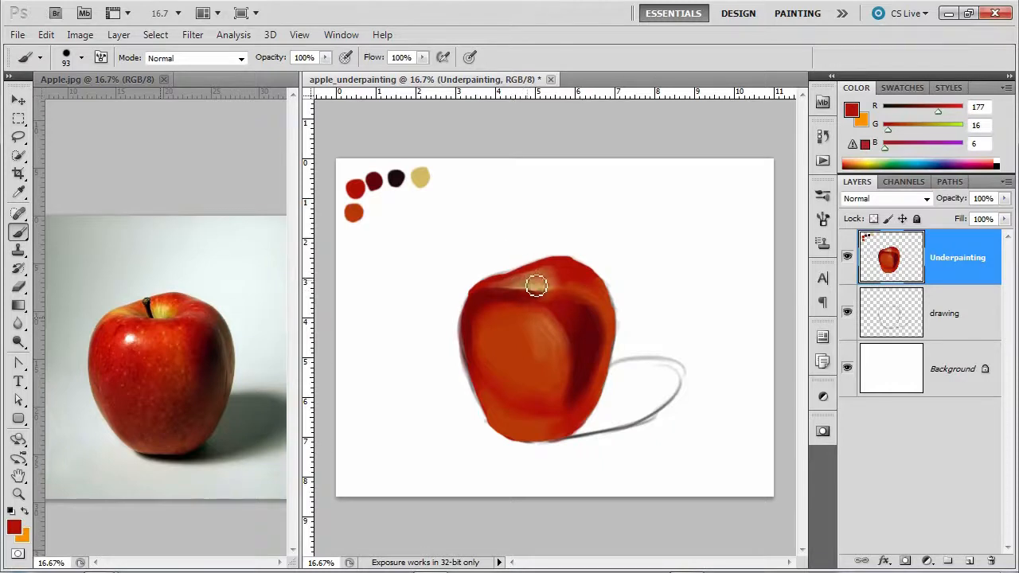
pyautogui.moveTo(611, 299); pyautogui.dragTo(614, 354)
# - Darken the top edge over the highlight, then blend lighter orange-red onto the upper-right rim
pyautogui.keyDown('alt'); pyautogui.click(605, 319); pyautogui.keyUp('alt')
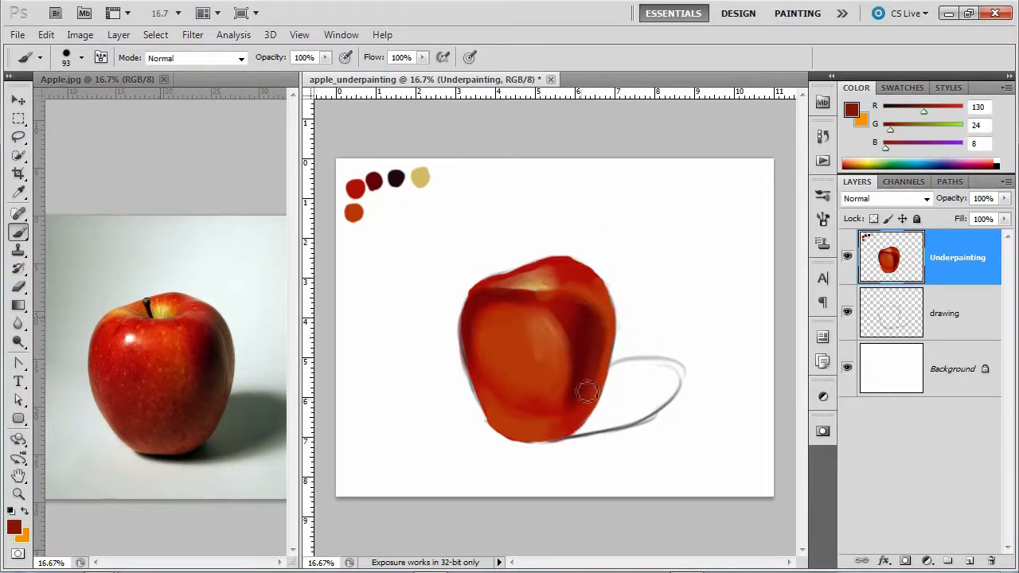
pyautogui.moveTo(570, 261); pyautogui.dragTo(533, 286)
pyautogui.keyDown('alt'); pyautogui.click(613, 284); pyautogui.keyUp('alt')
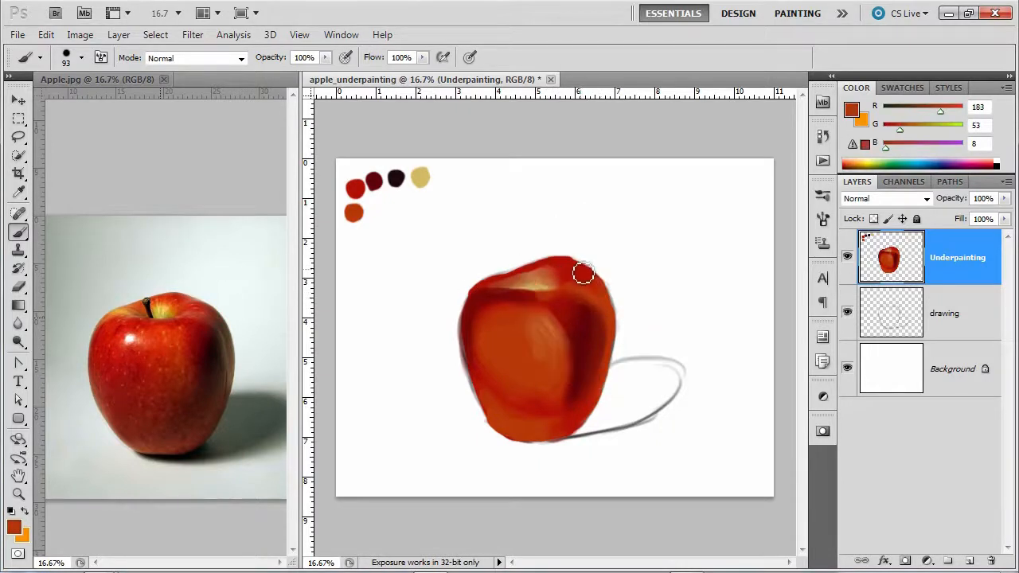
pyautogui.moveTo(591, 277); pyautogui.dragTo(558, 283)
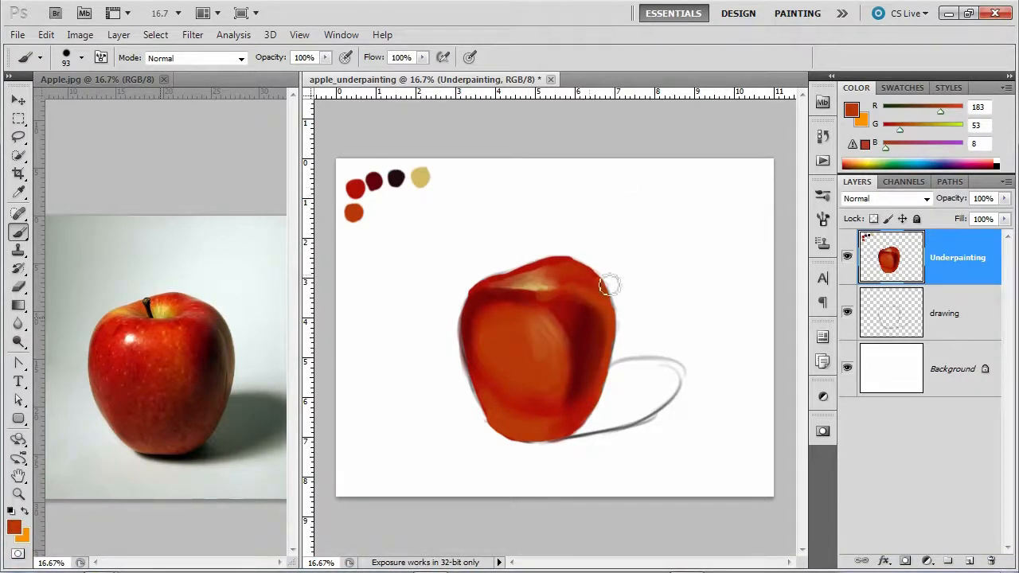
pyautogui.moveTo(609, 291); pyautogui.dragTo(606, 310)
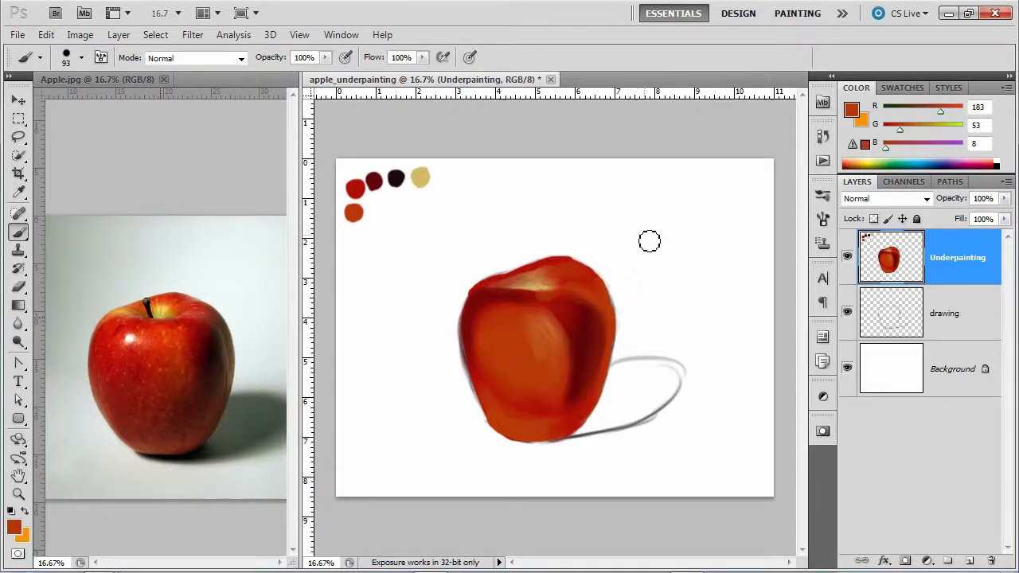